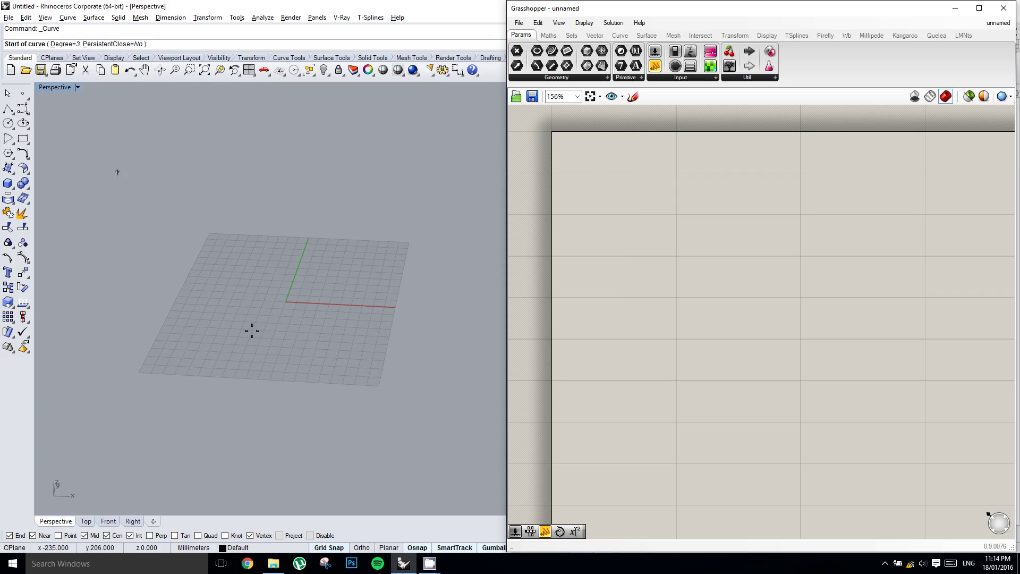
# Step: Draw a wavy degree-3 curve with five control points along the front edge of the grid in the Perspective view
pyautogui.moveTo(294, 331); pyautogui.dragTo(292, 329, button='right')
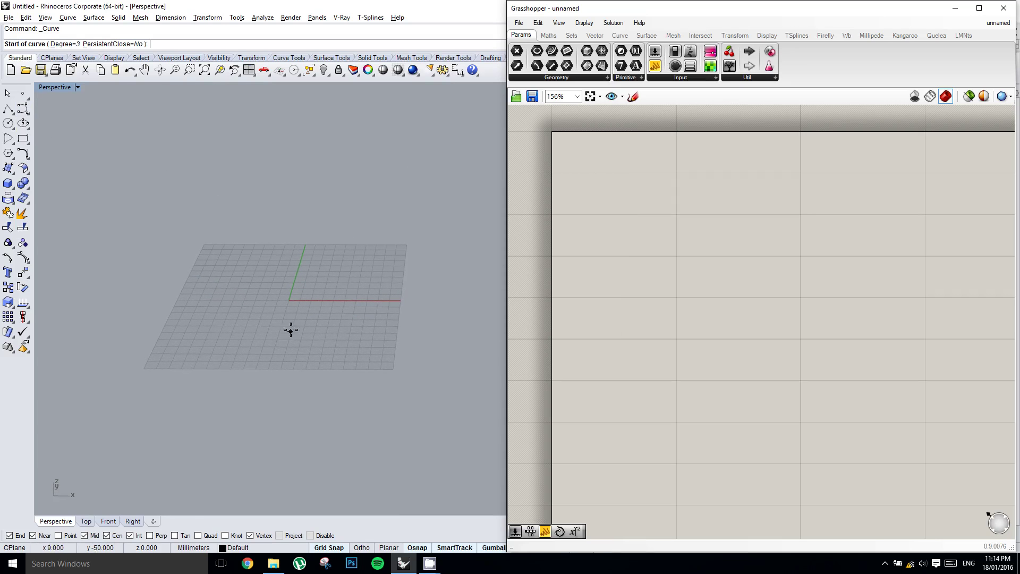
pyautogui.click(216, 366)
pyautogui.click(308, 356)
pyautogui.click(448, 368)
pyautogui.click(358, 398)
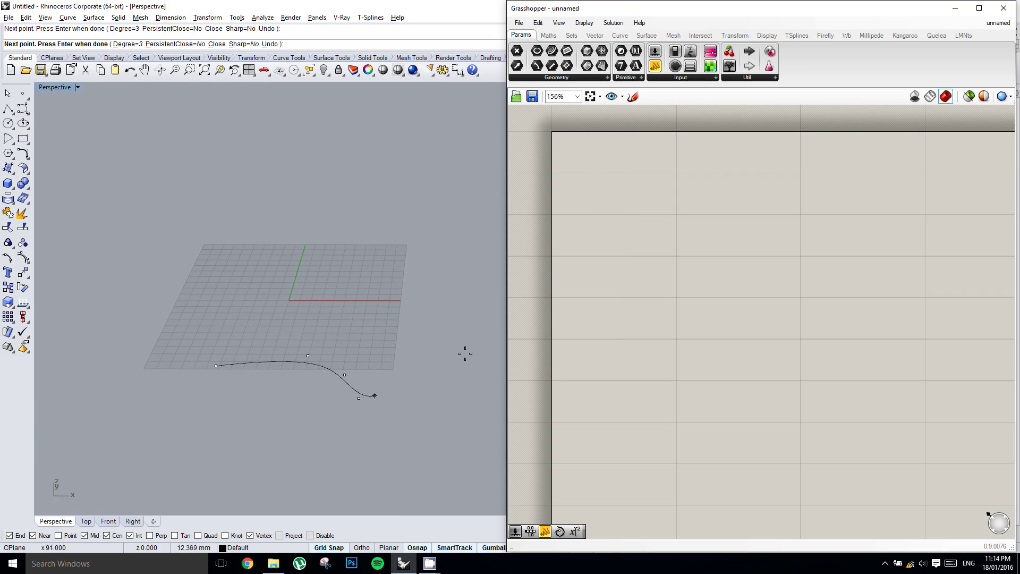
pyautogui.click(458, 356)
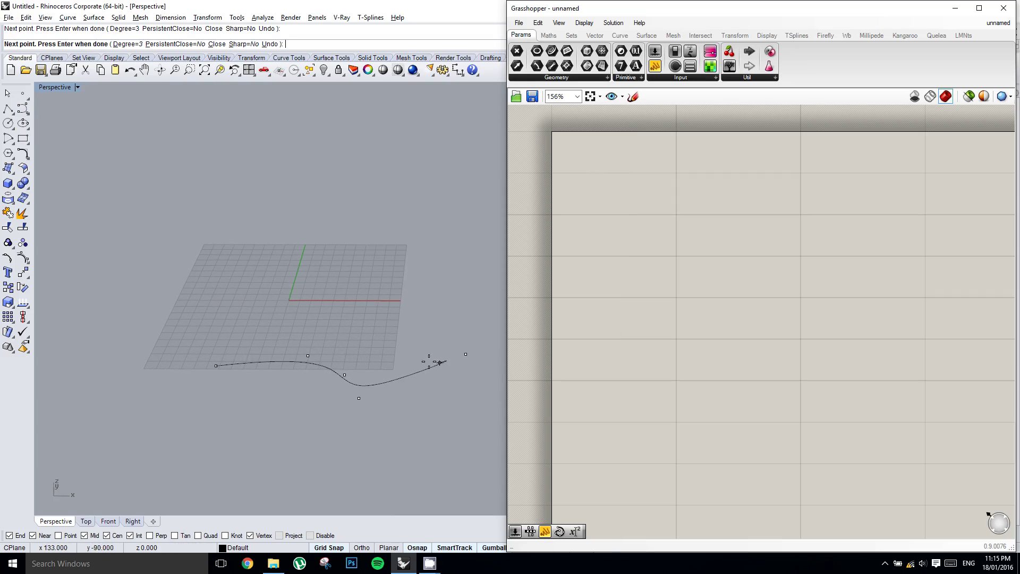
pyautogui.press('Return')
# Step: Draw a second wavy curve with four control points across the rear part of the grid, roughly parallel to the first
pyautogui.keyDown('shift'); pyautogui.moveTo(306, 307); pyautogui.dragTo(286, 316, button='right'); pyautogui.keyUp('shift')
pyautogui.press('Return')
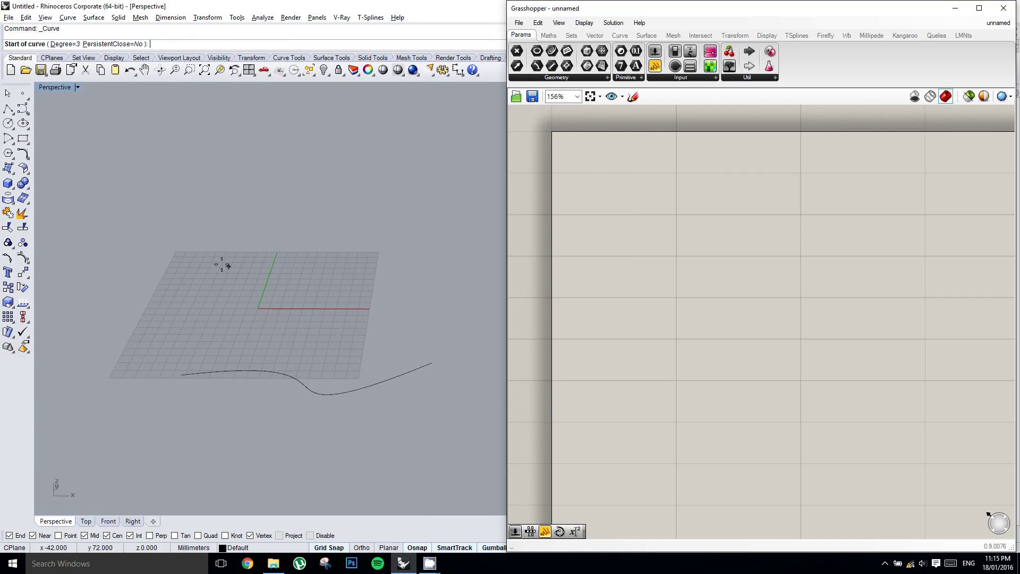
pyautogui.click(211, 262)
pyautogui.click(294, 251)
pyautogui.click(370, 287)
pyautogui.click(438, 253)
pyautogui.press('Return')
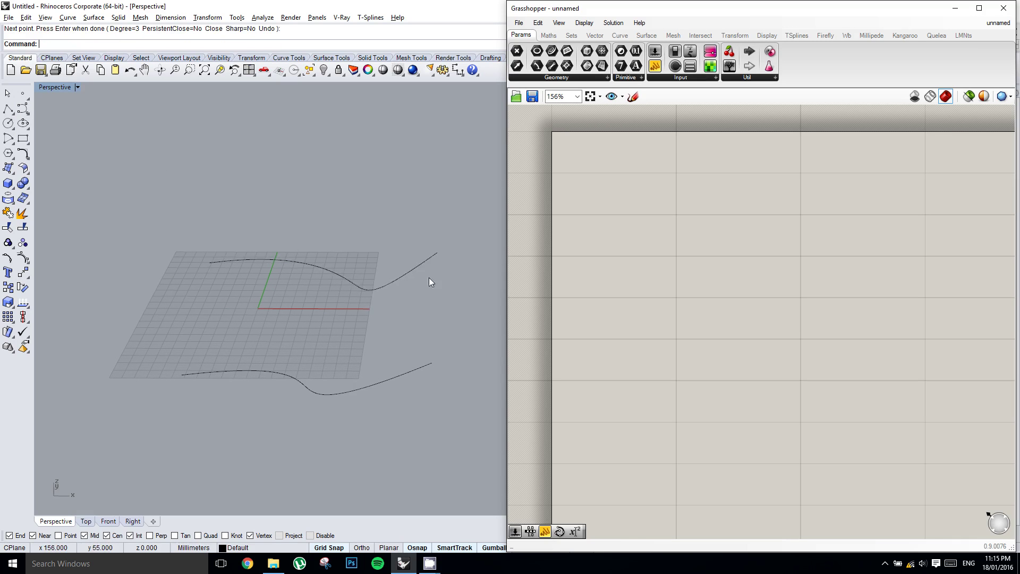
# Step: Show the control points of both curves and raise their second points to arch the curves above the grid
pyautogui.moveTo(382, 269); pyautogui.dragTo(313, 424)
pyautogui.click(23, 257)
pyautogui.keyDown('shift'); pyautogui.moveTo(194, 318); pyautogui.dragTo(237, 314, button='right'); pyautogui.keyUp('shift')
pyautogui.moveTo(258, 348); pyautogui.dragTo(340, 403)
pyautogui.moveTo(260, 220); pyautogui.dragTo(390, 304)
pyautogui.moveTo(390, 304); pyautogui.dragTo(331, 253, button='right')
pyautogui.moveTo(315, 262); pyautogui.dragTo(354, 269)
pyautogui.moveTo(354, 269); pyautogui.dragTo(323, 245, button='right')
pyautogui.click(311, 198)
pyautogui.click(295, 188)
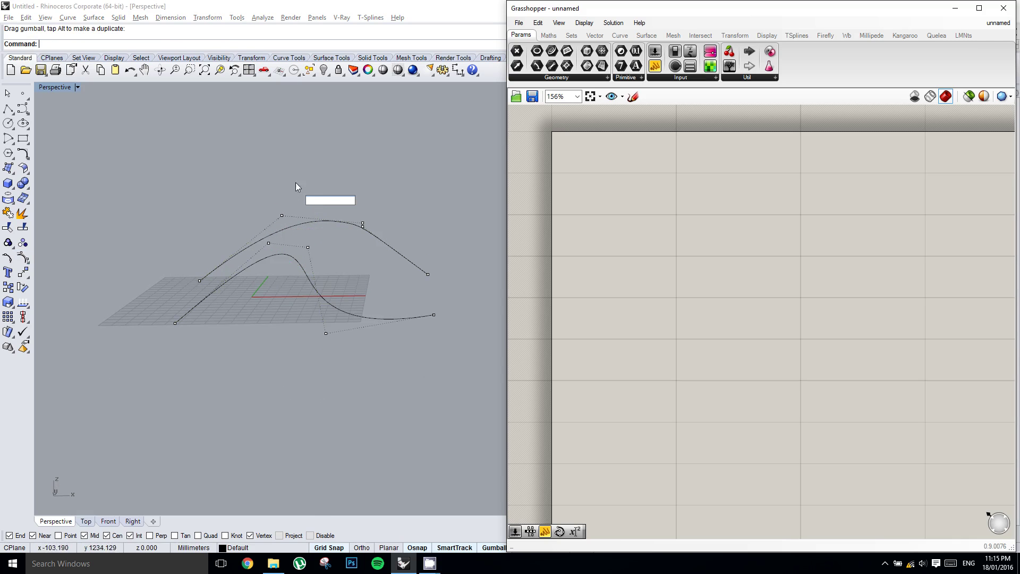
# Step: Reshape both curves by moving further inner control points, hide the control points and select both curves
pyautogui.click(308, 248)
pyautogui.keyDown('shift'); pyautogui.moveTo(216, 333); pyautogui.dragTo(216, 332); pyautogui.keyUp('shift')
pyautogui.keyDown('shift'); pyautogui.click(363, 223); pyautogui.keyUp('shift')
pyautogui.moveTo(267, 240); pyautogui.dragTo(335, 270)
pyautogui.keyDown('shift'); pyautogui.moveTo(336, 270); pyautogui.dragTo(292, 314, button='right'); pyautogui.keyUp('shift')
pyautogui.click(317, 279)
pyautogui.press('Escape')
pyautogui.hotkey('ctrl', 'a')
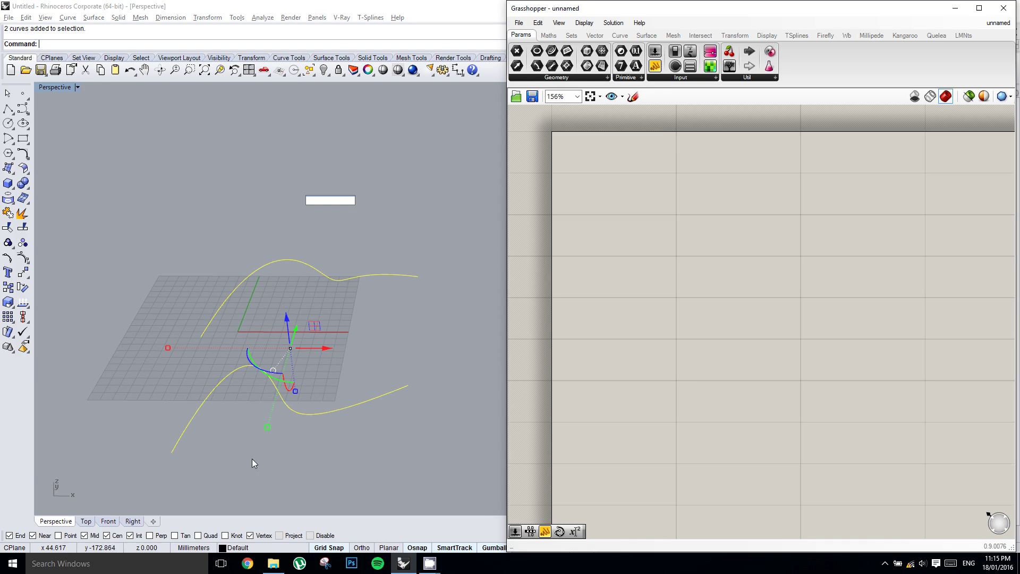
# Step: In Grasshopper, add a Curve parameter and reference both drawn curves in it as multiple curves
pyautogui.doubleClick(607, 236)
pyautogui.write('crv')
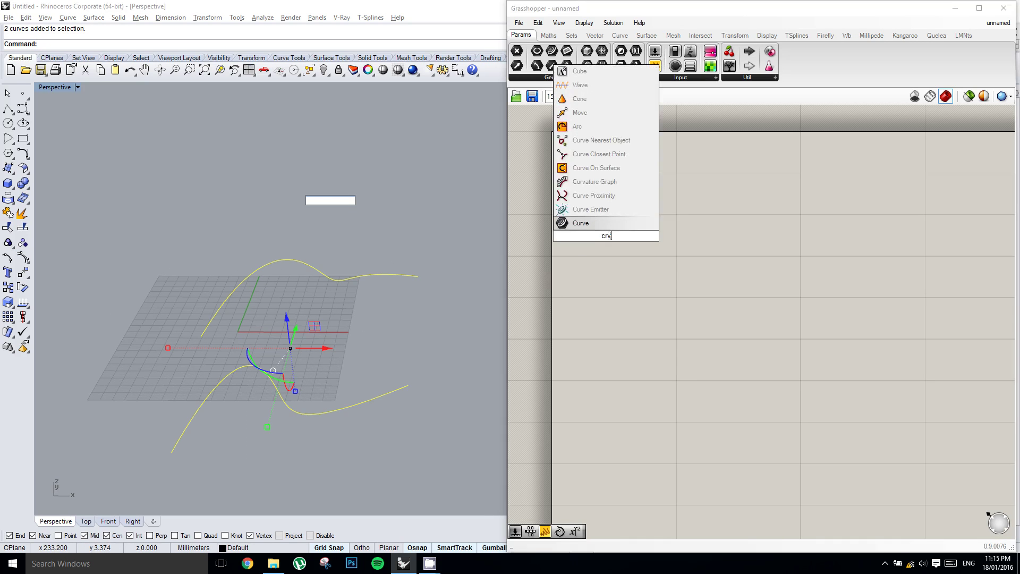
pyautogui.press('Return')
pyautogui.rightClick(609, 236)
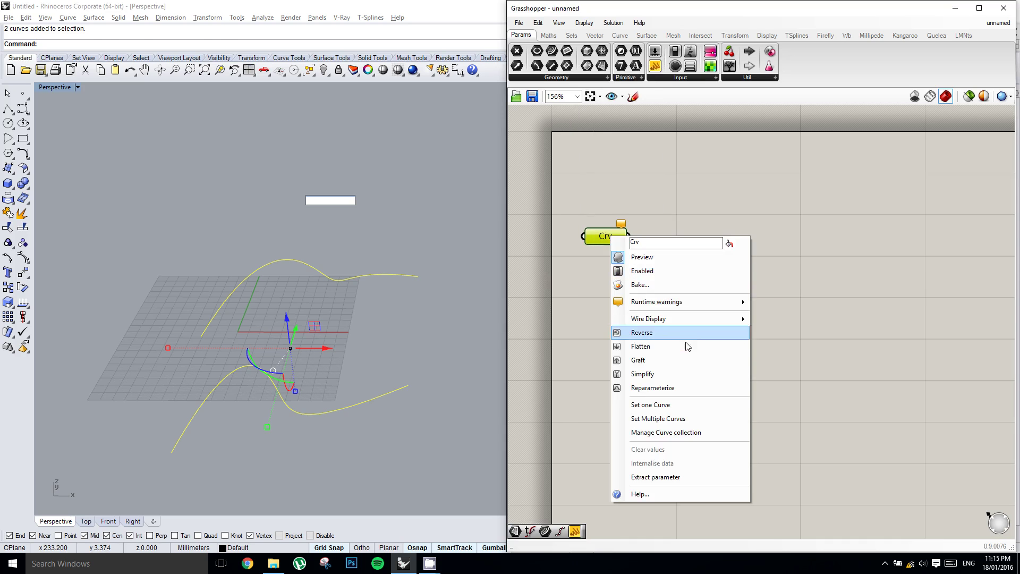
pyautogui.click(682, 407)
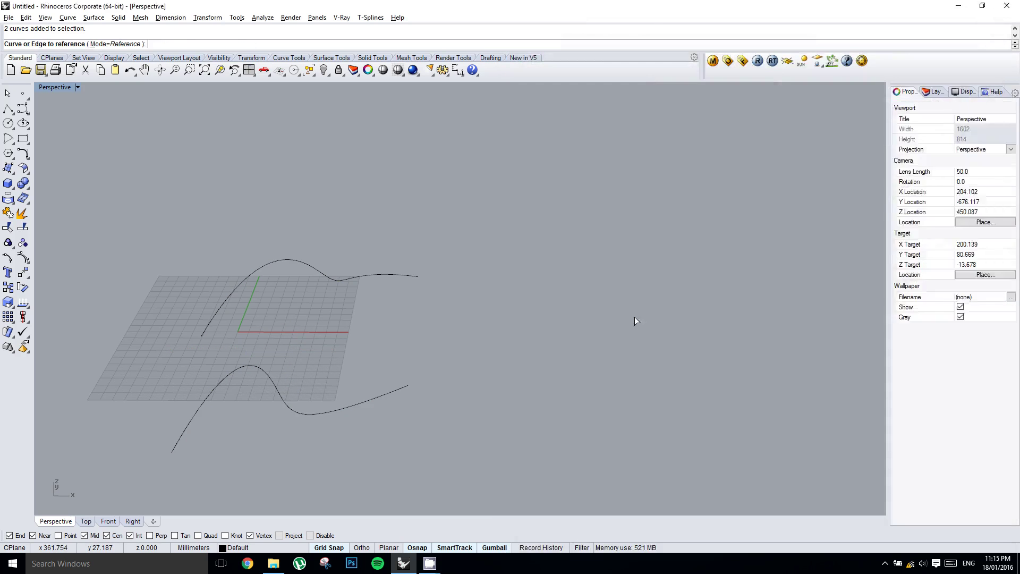
pyautogui.rightClick(609, 236)
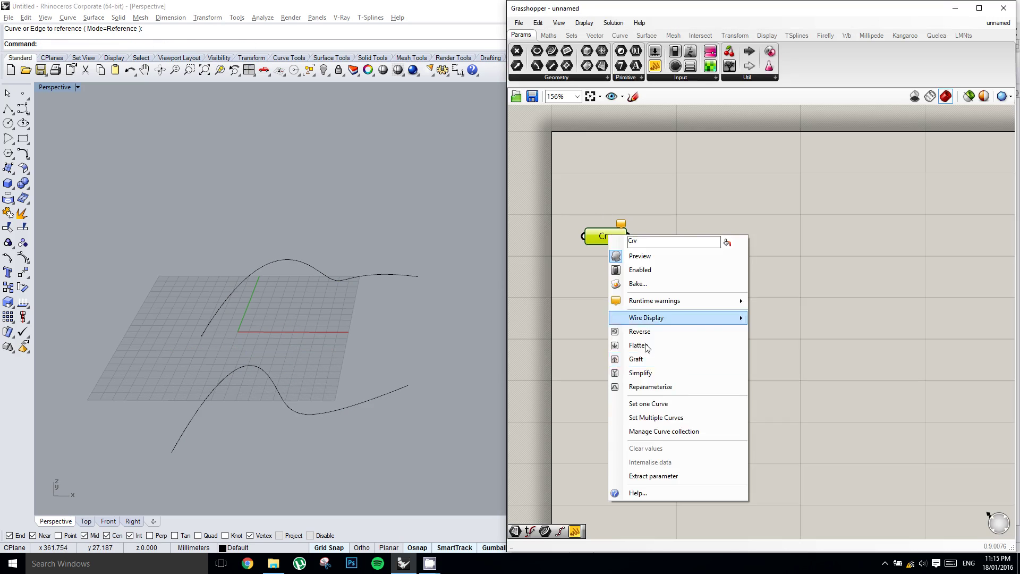
pyautogui.click(664, 417)
pyautogui.click(369, 399)
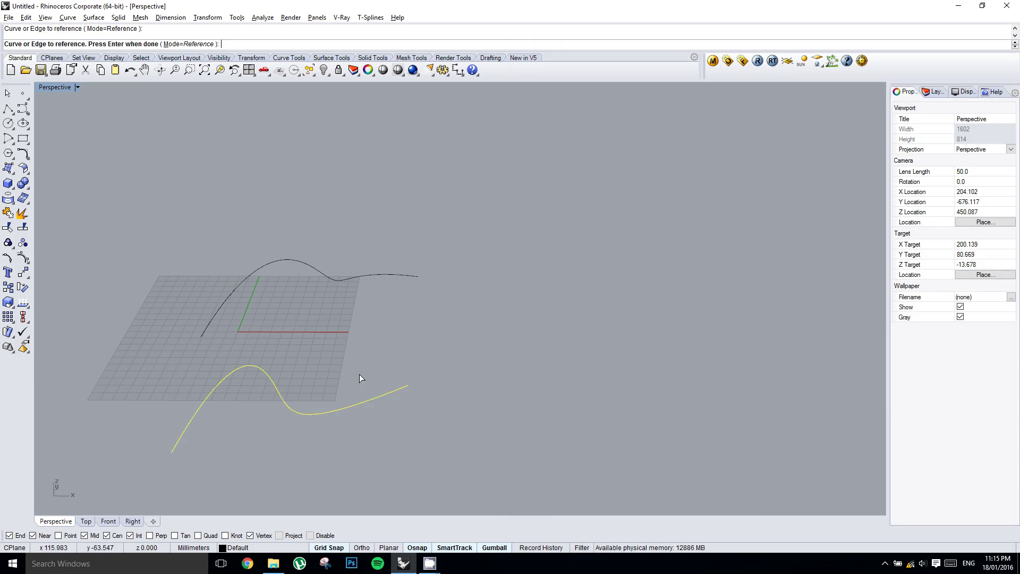
pyautogui.click(343, 274)
pyautogui.press('Return')
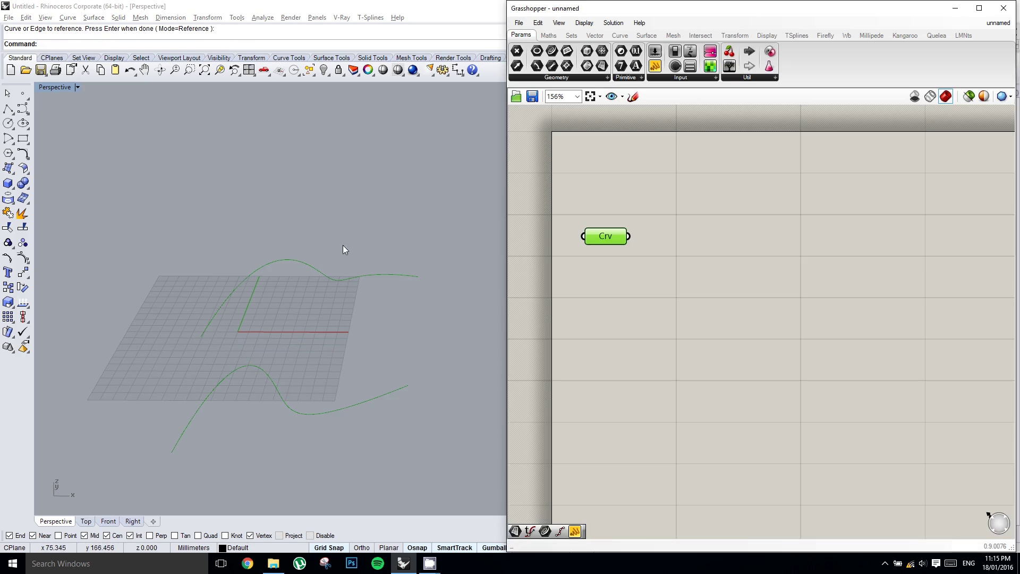
# Step: Add a Loft component, feed its curve input from the Curve parameter and align it beside that parameter
pyautogui.doubleClick(749, 207)
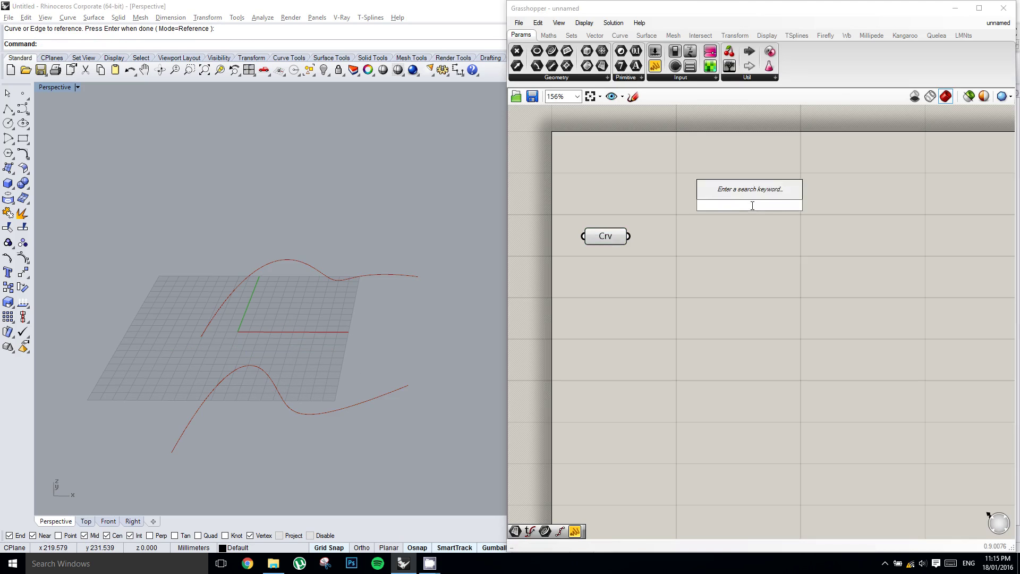
pyautogui.write('loft')
pyautogui.press('Return')
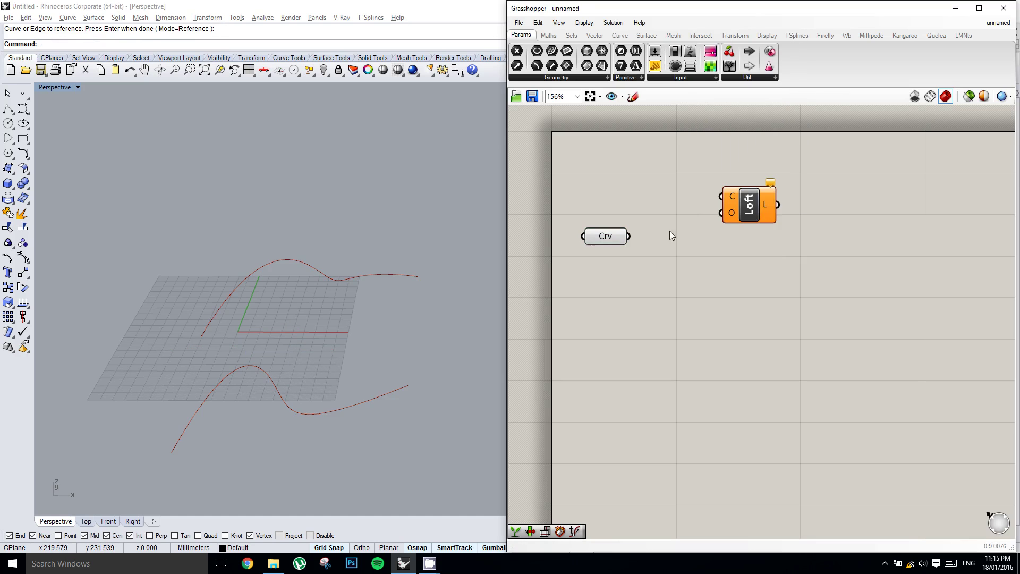
pyautogui.moveTo(629, 239); pyautogui.dragTo(748, 264)
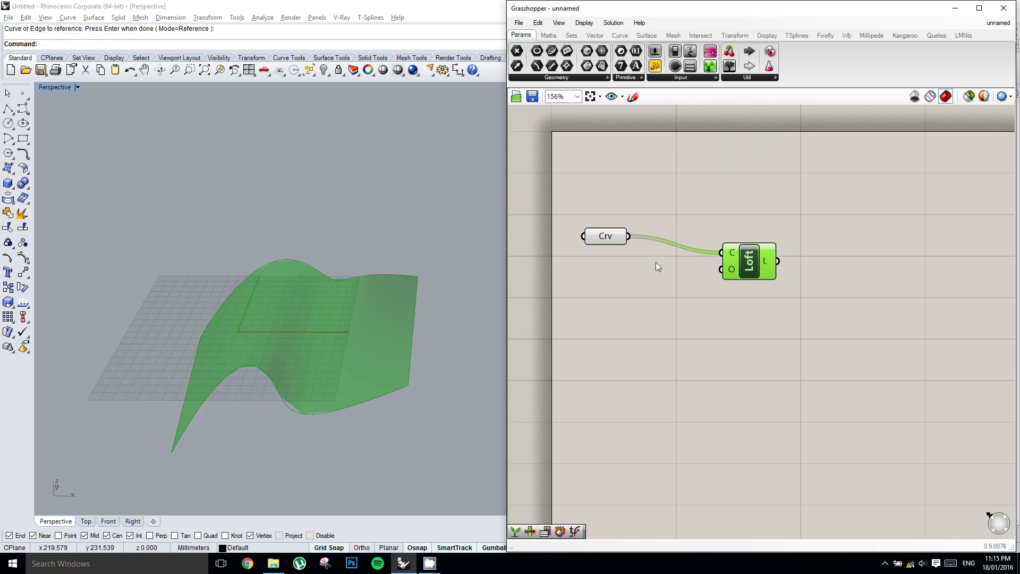
pyautogui.moveTo(397, 246); pyautogui.dragTo(335, 280, button='right')
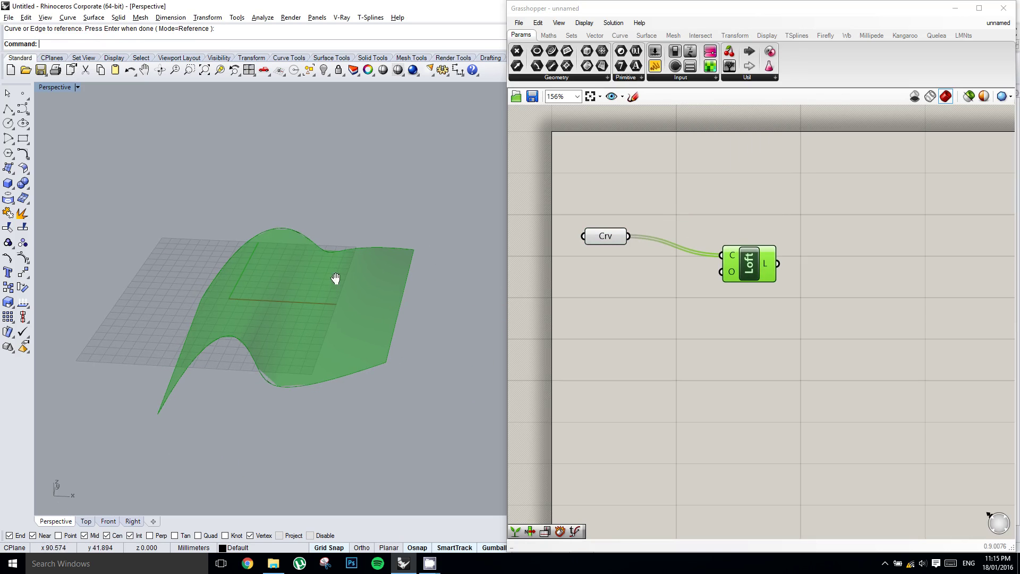
pyautogui.moveTo(755, 262); pyautogui.dragTo(740, 235)
pyautogui.click(847, 253)
pyautogui.moveTo(859, 251); pyautogui.dragTo(856, 250, button='right')
pyautogui.doubleClick(862, 246)
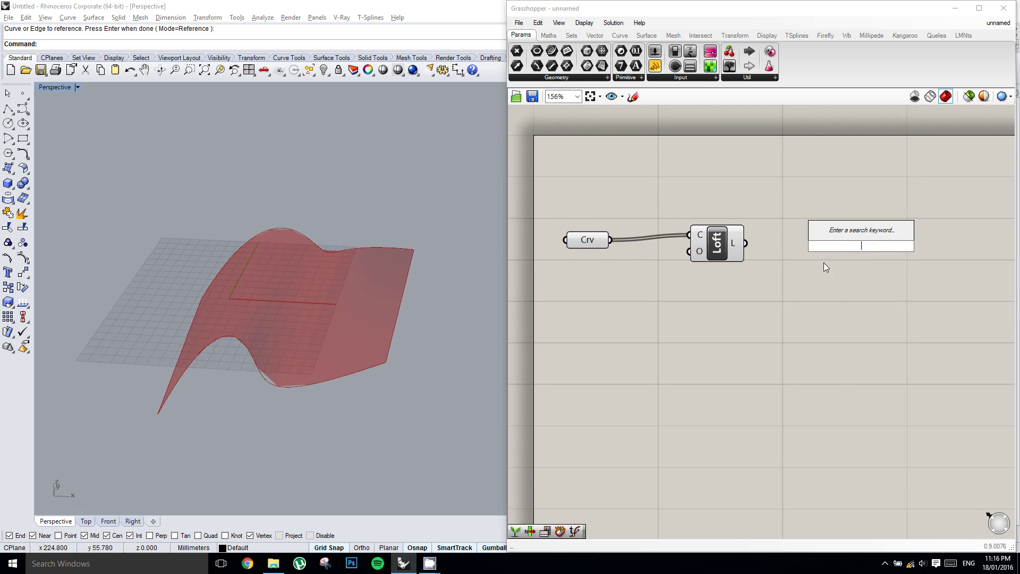
pyautogui.doubleClick(782, 183)
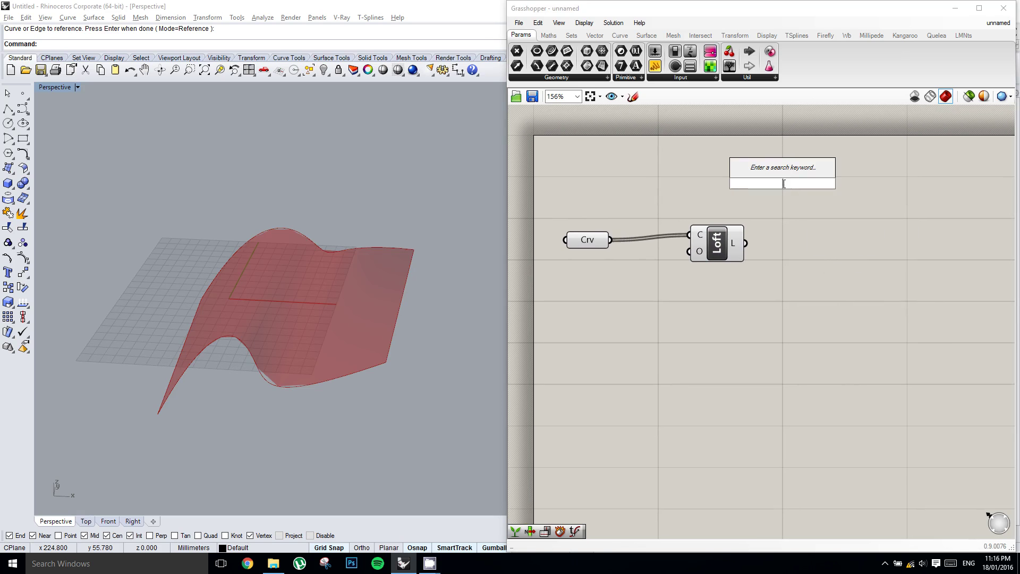
pyautogui.doubleClick(818, 208)
pyautogui.write('evalu')
pyautogui.write('ate surf')
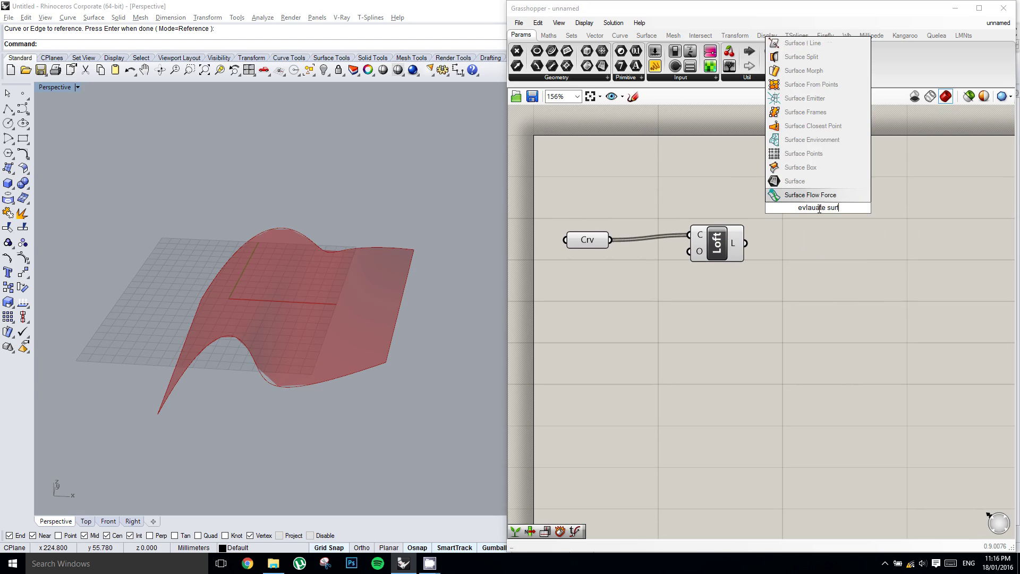
pyautogui.press('Up')
pyautogui.press('Up')
pyautogui.press('Up')
pyautogui.press('Up')
pyautogui.press('Up')
pyautogui.press('Up')
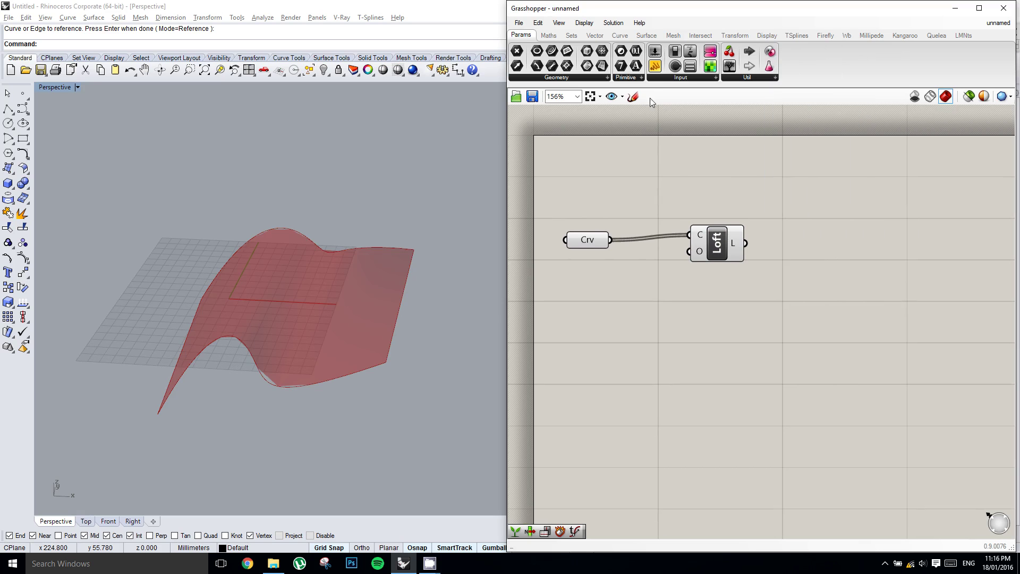
# Step: Add an Evaluate Surface component beyond the Loft and connect the loft output to its surface input
pyautogui.click(647, 36)
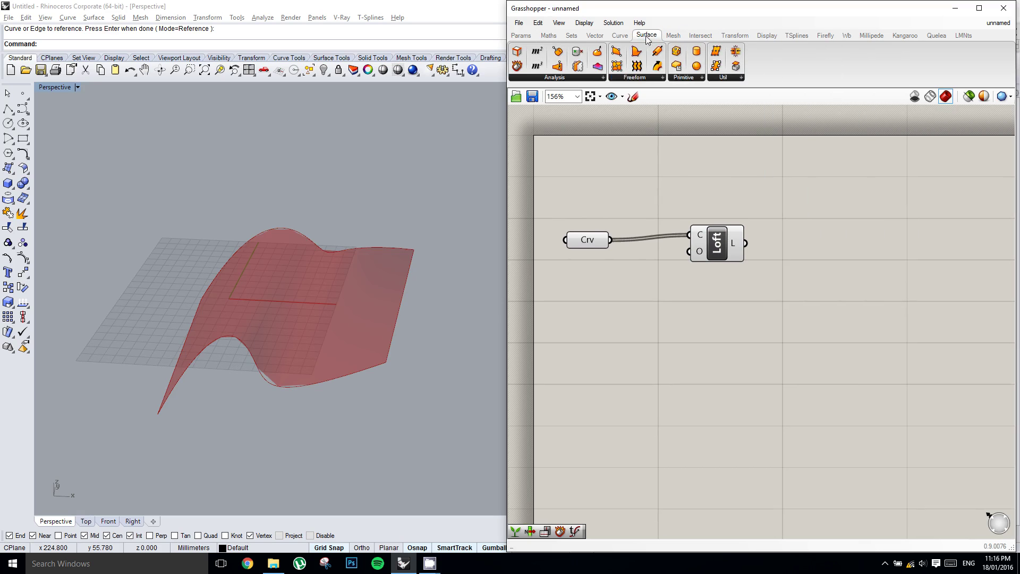
pyautogui.click(556, 79)
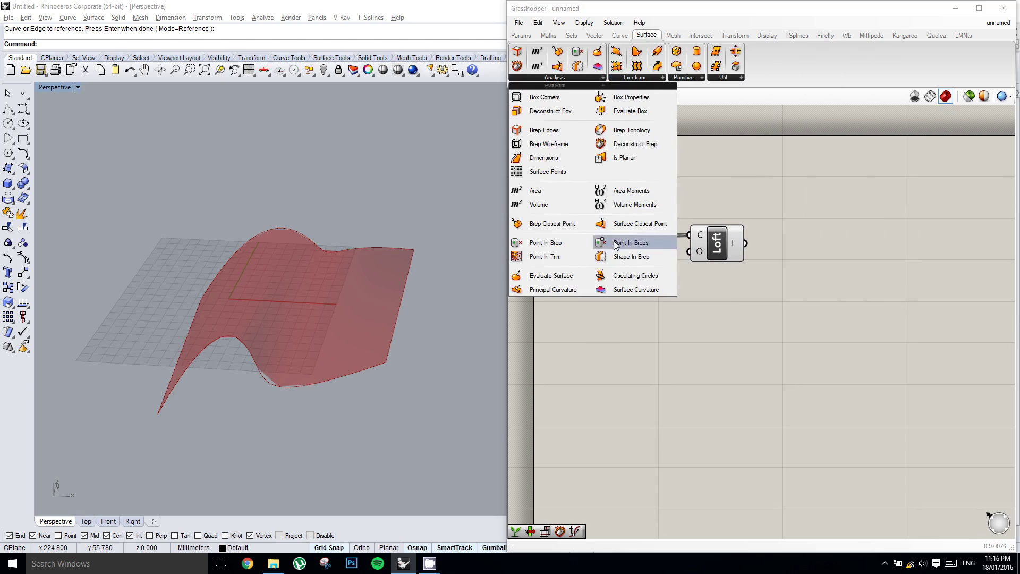
pyautogui.click(572, 276)
pyautogui.click(853, 237)
pyautogui.moveTo(854, 236); pyautogui.dragTo(857, 248)
pyautogui.moveTo(736, 244); pyautogui.dragTo(889, 268)
pyautogui.moveTo(829, 262); pyautogui.dragTo(820, 259, button='right')
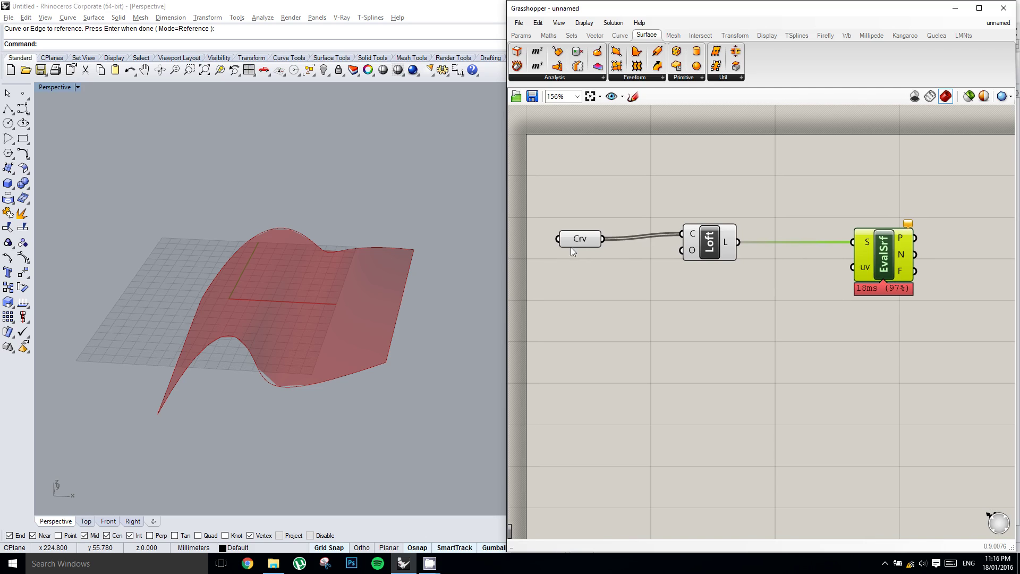
pyautogui.moveTo(577, 244); pyautogui.dragTo(580, 241)
pyautogui.click(616, 35)
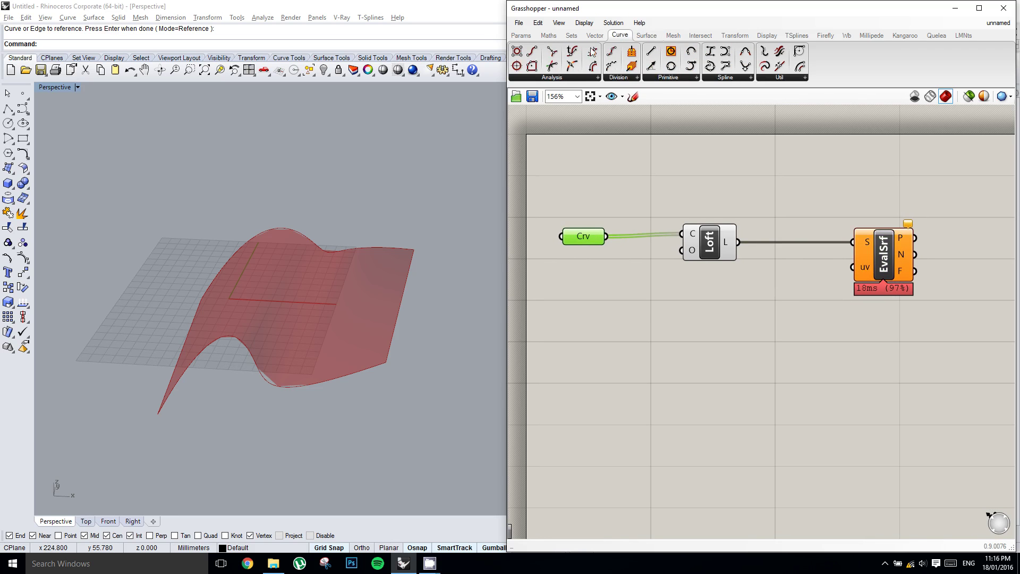
pyautogui.click(555, 78)
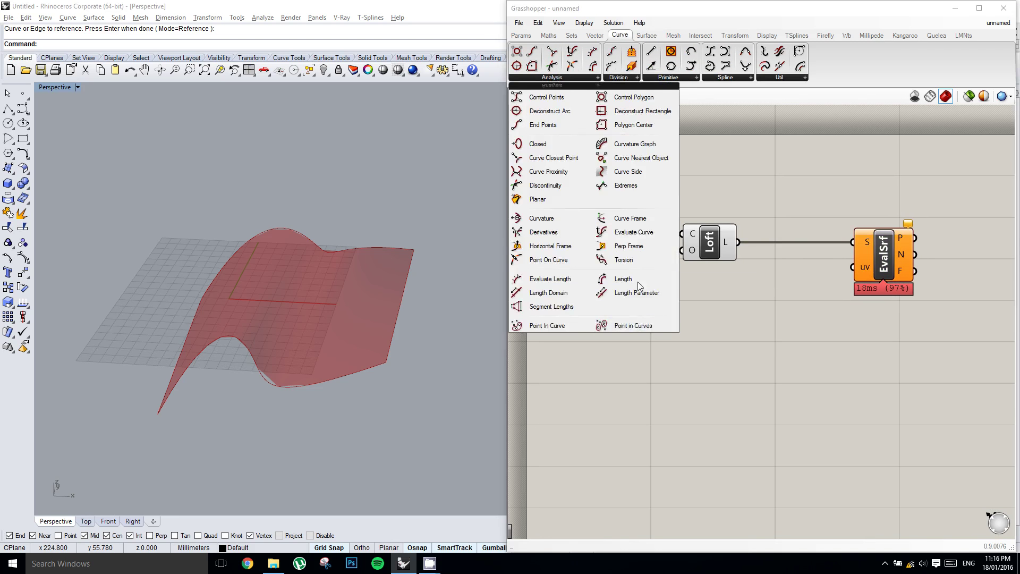
pyautogui.moveTo(635, 232); pyautogui.dragTo(787, 187)
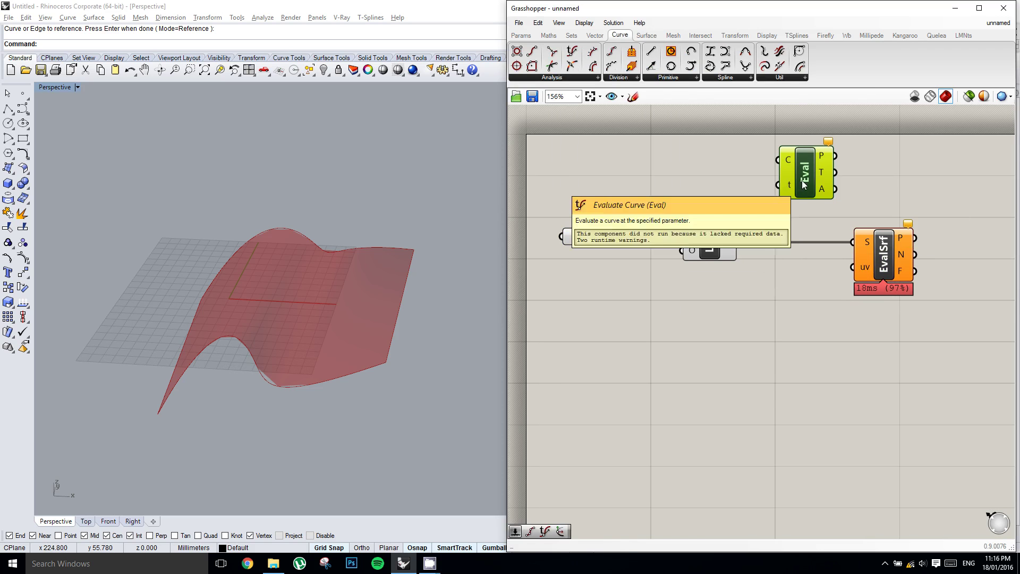
pyautogui.moveTo(821, 204); pyautogui.dragTo(812, 207, button='right')
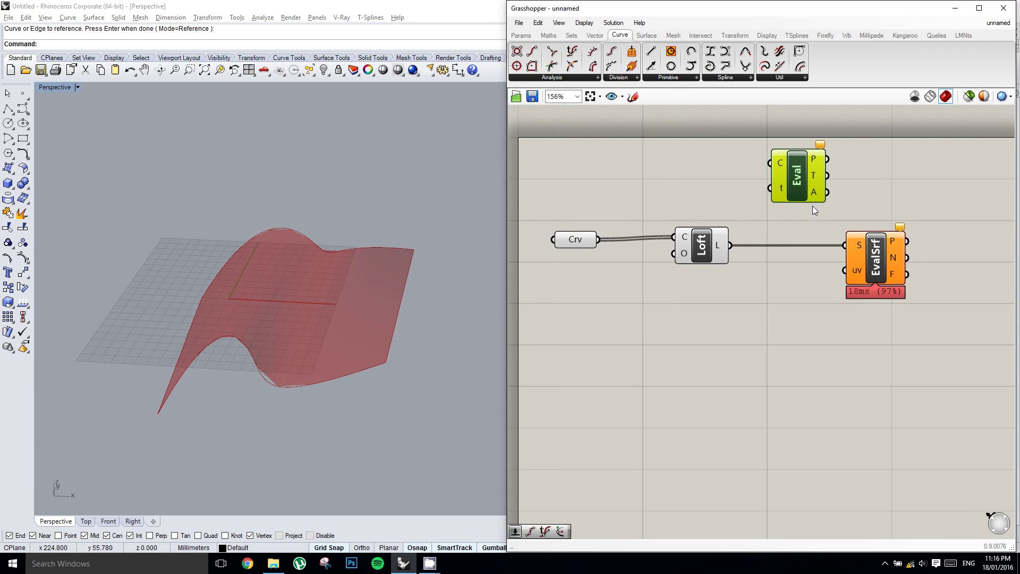
pyautogui.press('Delete')
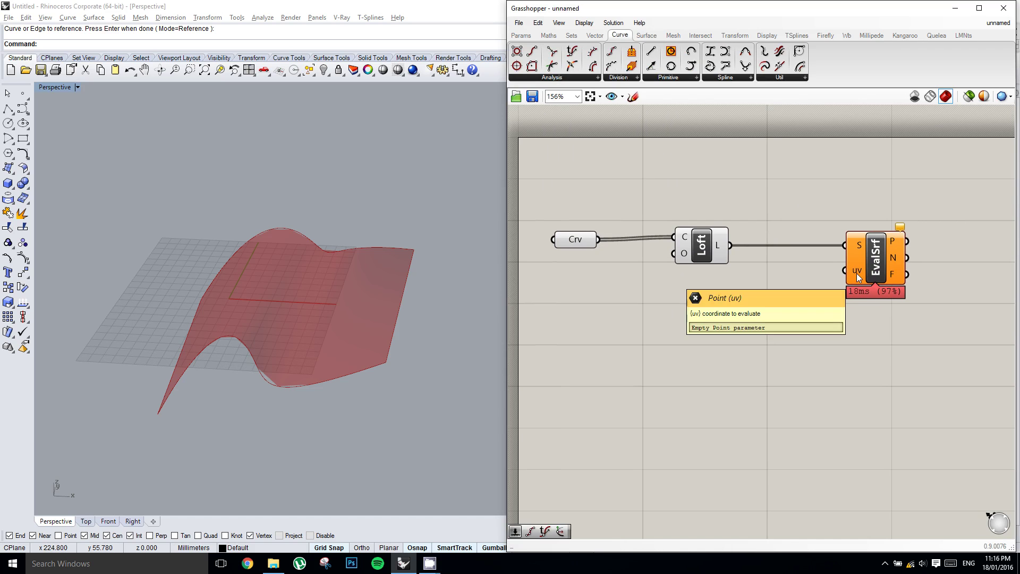
# Step: Add a Vector XYZ component on the canvas below the Loft
pyautogui.moveTo(828, 270); pyautogui.dragTo(786, 273, button='right')
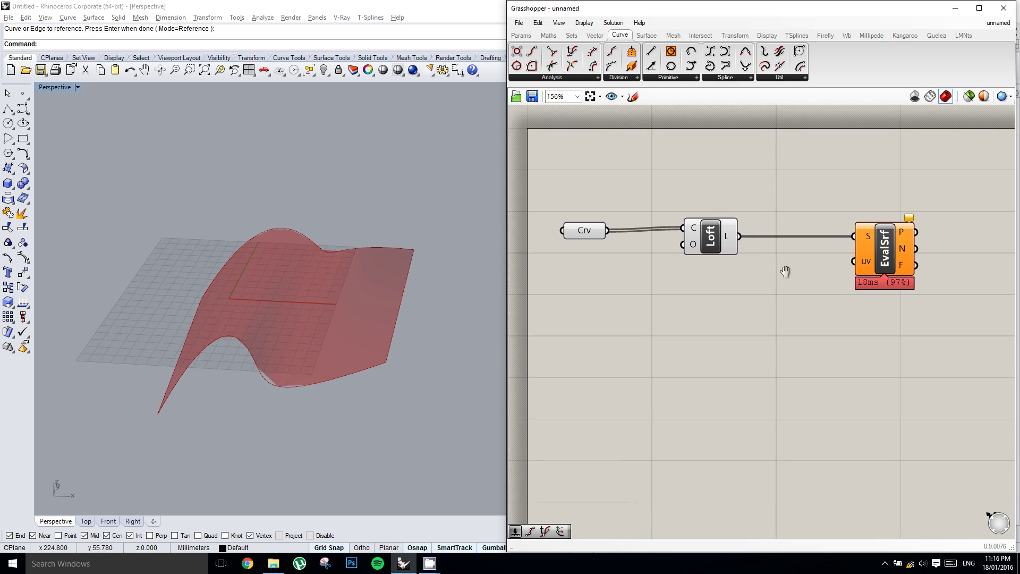
pyautogui.moveTo(705, 289); pyautogui.dragTo(710, 285, button='right')
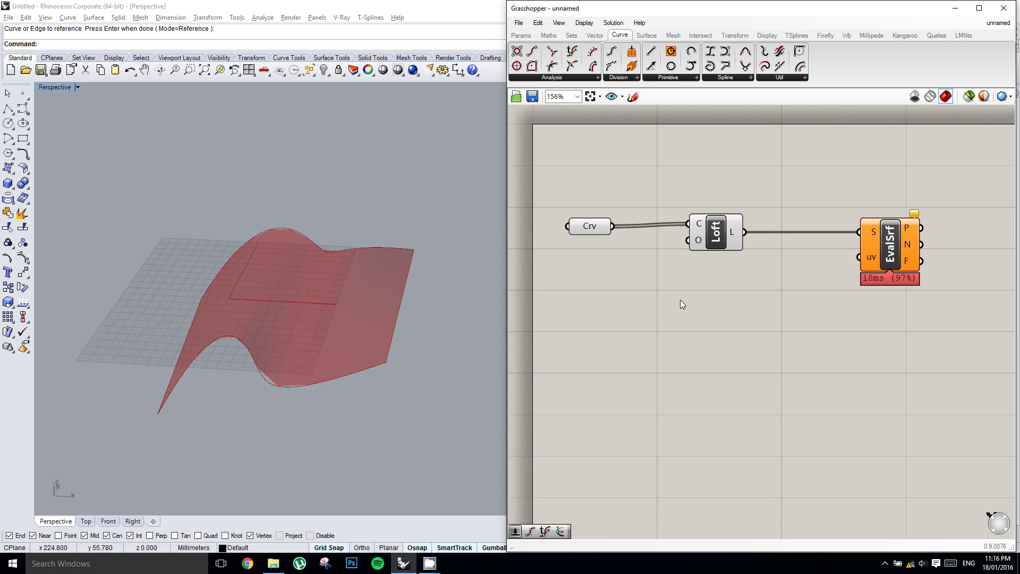
pyautogui.doubleClick(684, 299)
pyautogui.write('xyz')
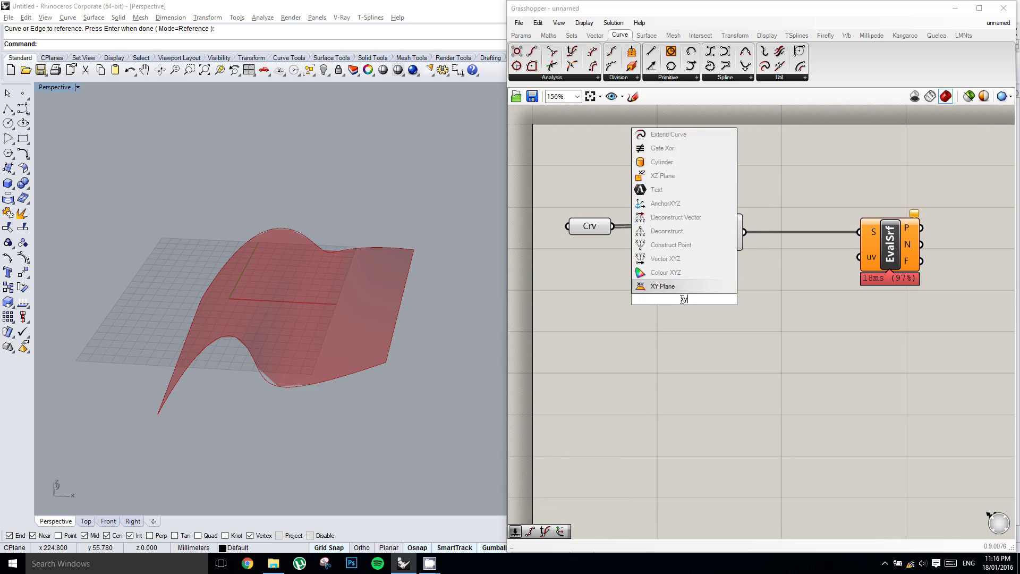
pyautogui.press('Up')
pyautogui.press('Up')
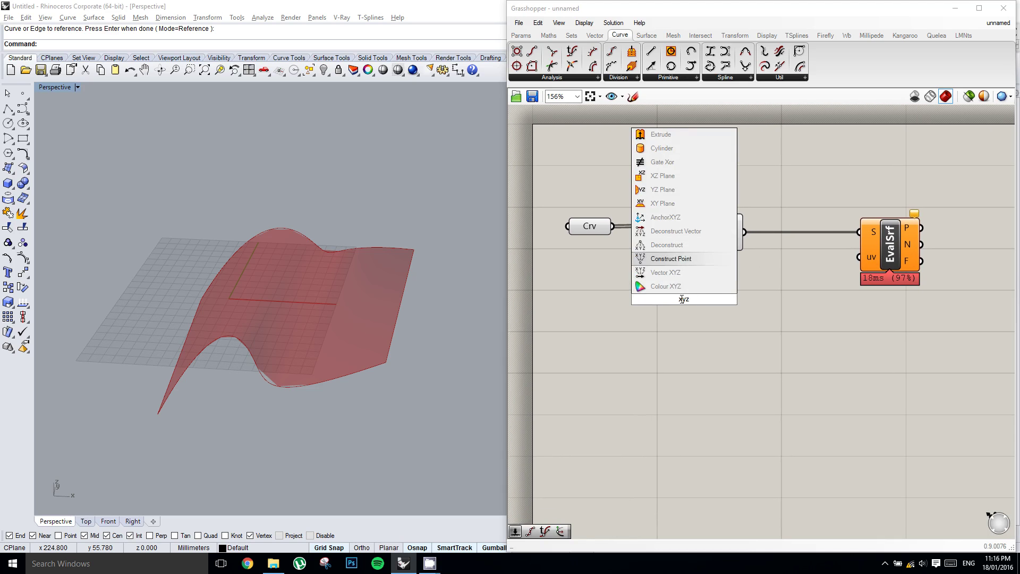
pyautogui.press('Down')
pyautogui.press('Return')
pyautogui.moveTo(681, 295); pyautogui.dragTo(733, 307)
# Step: Add two number sliders and connect them to the X and Y inputs of the Vector XYZ component
pyautogui.moveTo(627, 358); pyautogui.dragTo(663, 85, button='right')
pyautogui.moveTo(693, 140); pyautogui.dragTo(724, 409, button='right')
pyautogui.moveTo(654, 176)
pyautogui.mouseDown(button='right')
pyautogui.moveTo(720, 378)
pyautogui.moveTo(717, 452)
pyautogui.mouseUp(button='right')
pyautogui.moveTo(588, 110); pyautogui.dragTo(542, 183, button='right')
pyautogui.moveTo(531, 144)
pyautogui.mouseDown(button='right')
pyautogui.moveTo(608, 519)
pyautogui.moveTo(713, 137)
pyautogui.moveTo(726, 227)
pyautogui.moveTo(808, 223)
pyautogui.moveTo(712, 241)
pyautogui.moveTo(779, 296)
pyautogui.mouseUp(button='right')
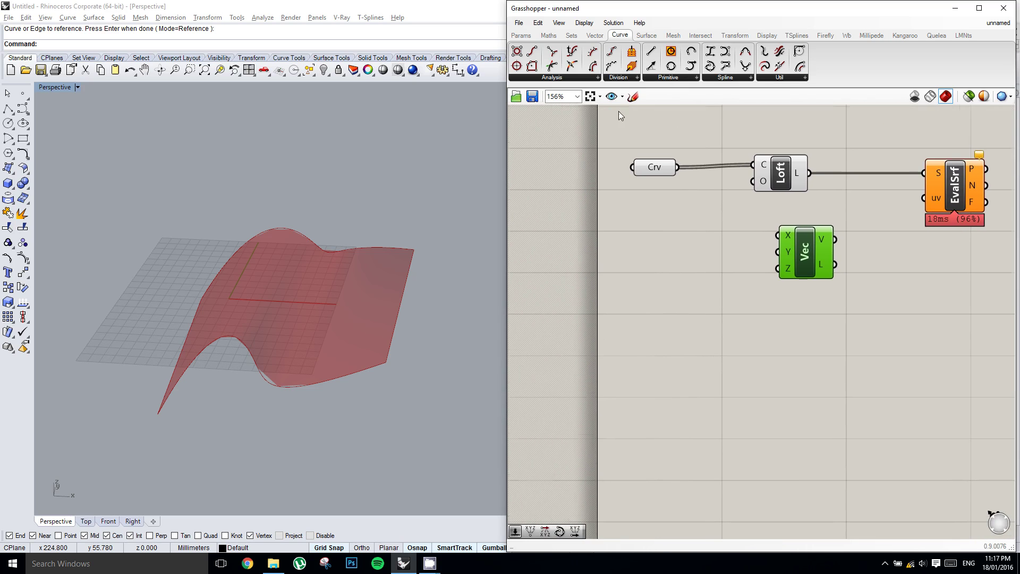
pyautogui.click(522, 35)
pyautogui.moveTo(655, 53); pyautogui.dragTo(608, 272)
pyautogui.moveTo(726, 229); pyautogui.dragTo(785, 247)
pyautogui.moveTo(735, 274); pyautogui.dragTo(709, 234)
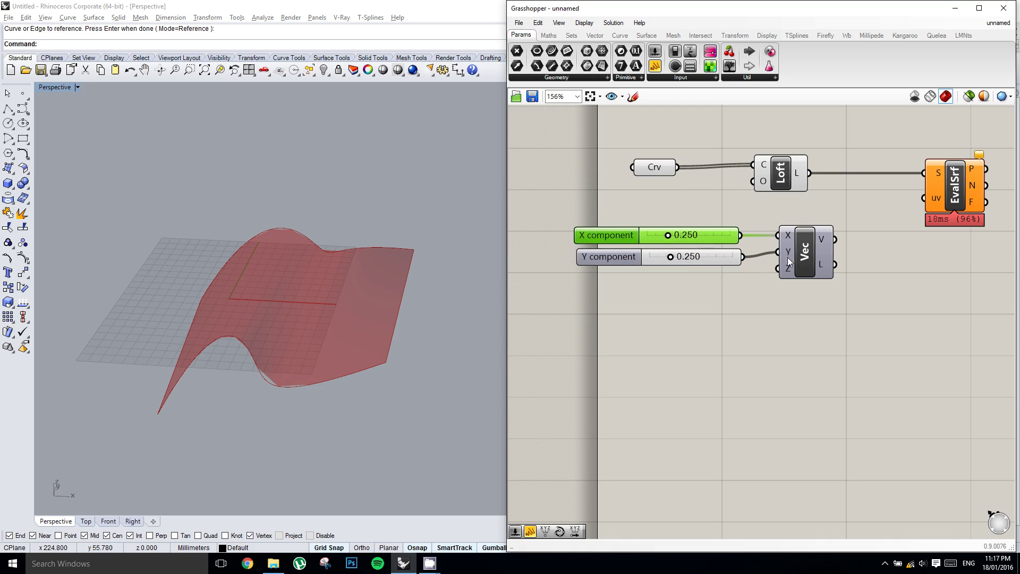
# Step: Connect the Vector XYZ output to Evaluate Surface's uv input and move the X component slider to 0.314
pyautogui.moveTo(866, 230); pyautogui.dragTo(936, 201)
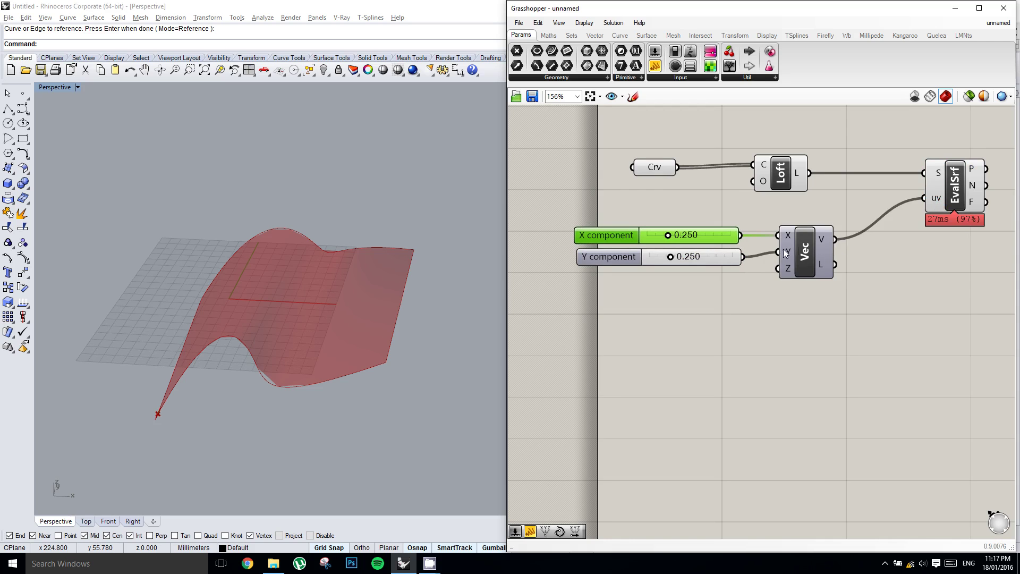
pyautogui.moveTo(702, 260); pyautogui.dragTo(710, 259, button='right')
pyautogui.click(709, 221)
pyautogui.moveTo(677, 237); pyautogui.dragTo(639, 234)
pyautogui.moveTo(707, 237); pyautogui.dragTo(692, 242)
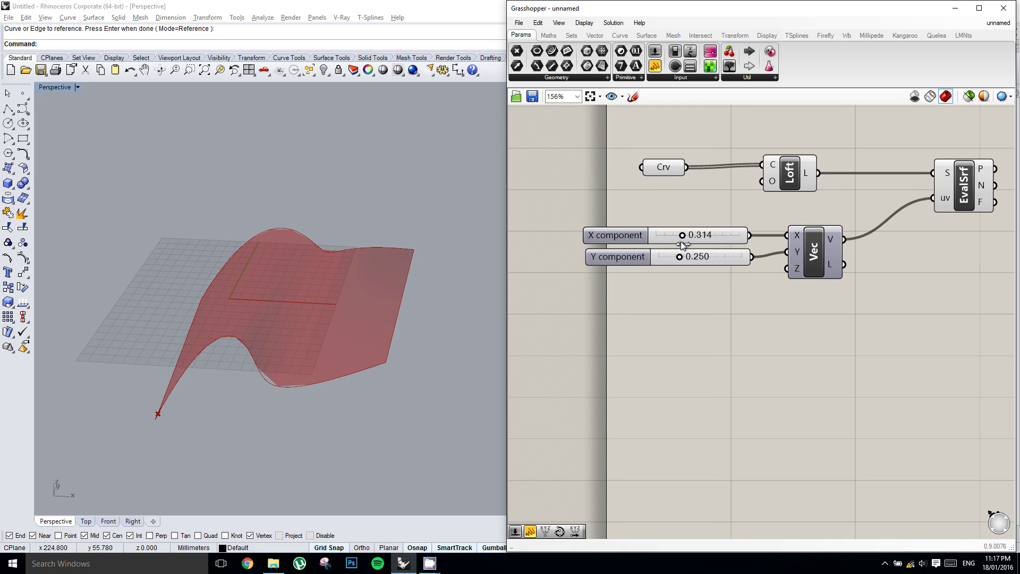
pyautogui.moveTo(681, 242); pyautogui.dragTo(680, 241)
# Step: Reparameterize the surface input of the Evaluate Surface component
pyautogui.moveTo(711, 223); pyautogui.dragTo(706, 226, button='right')
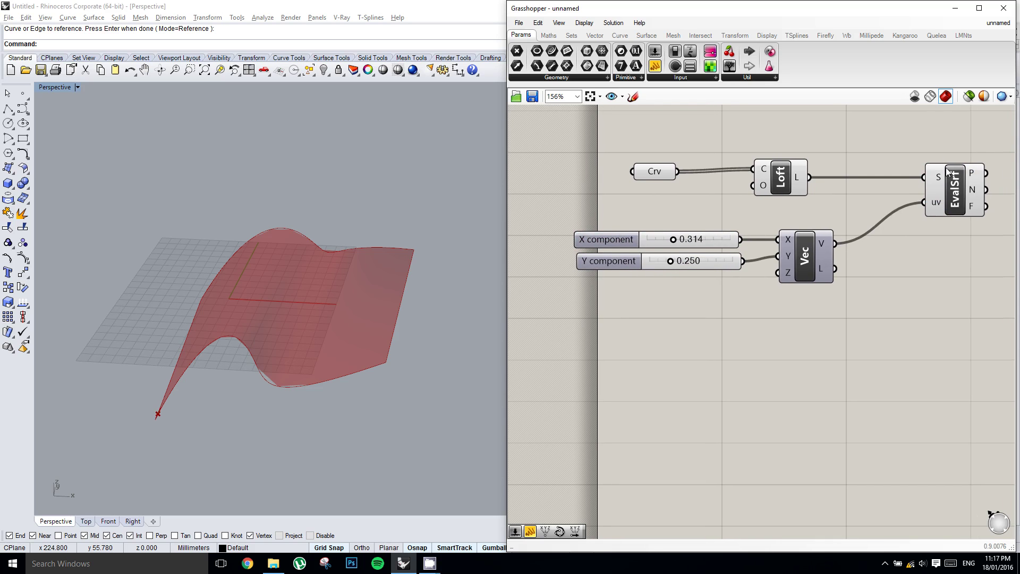
pyautogui.rightClick(936, 182)
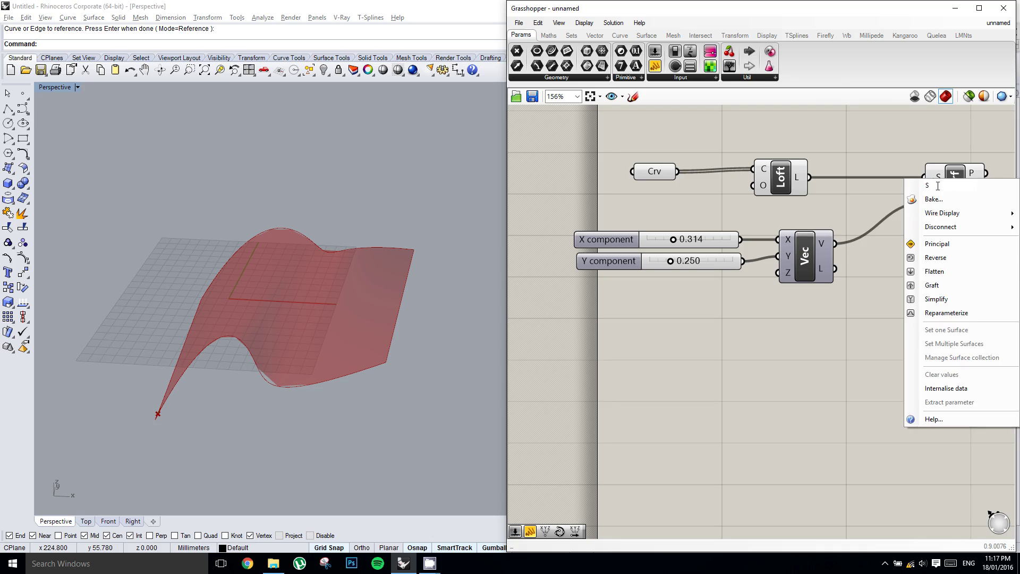
pyautogui.click(949, 313)
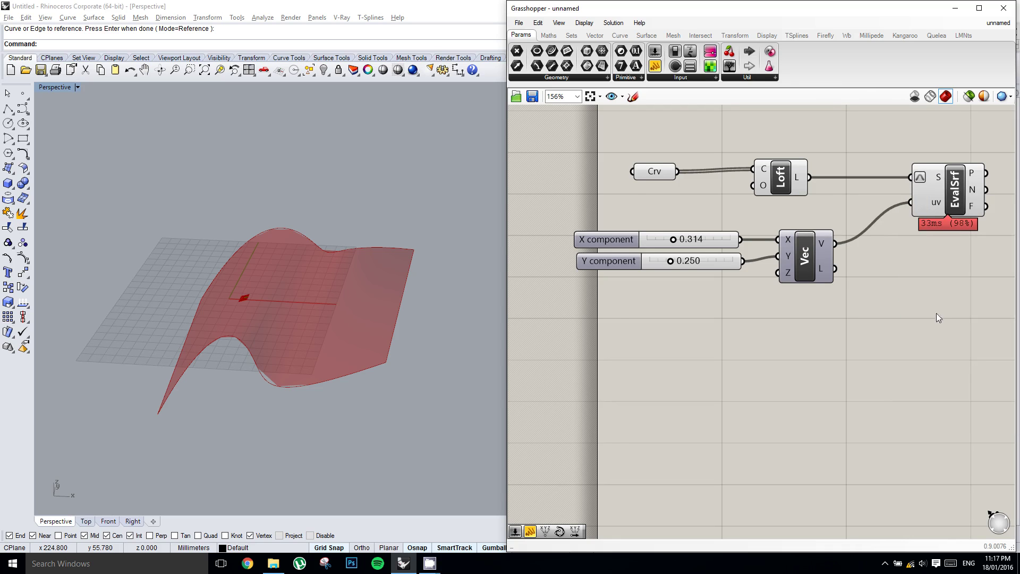
# Step: Set both the X component and Y component sliders to 0.5
pyautogui.moveTo(666, 268); pyautogui.dragTo(673, 267, button='right')
pyautogui.click(719, 241)
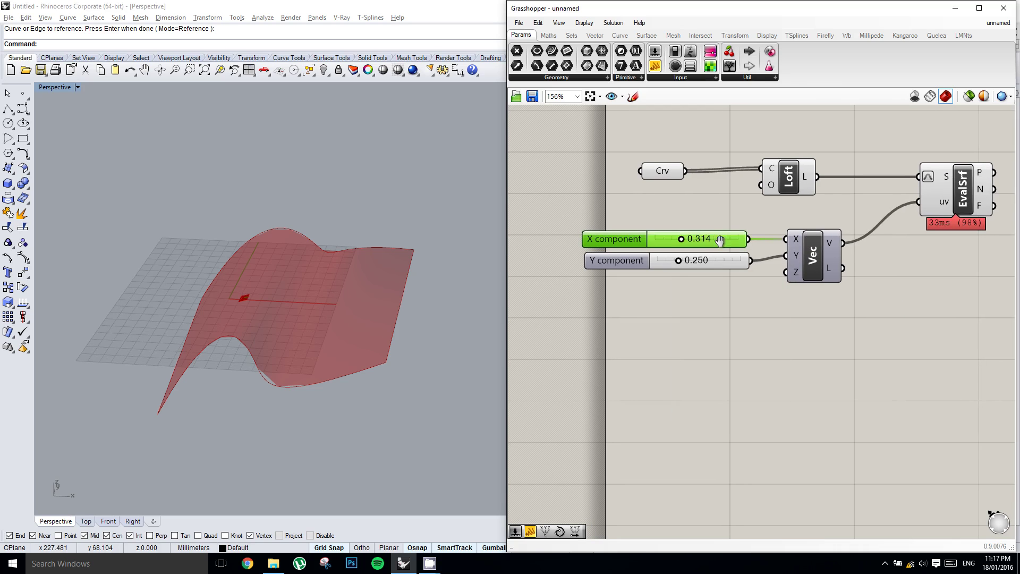
pyautogui.doubleClick(722, 245)
pyautogui.write('0.5')
pyautogui.press('Return')
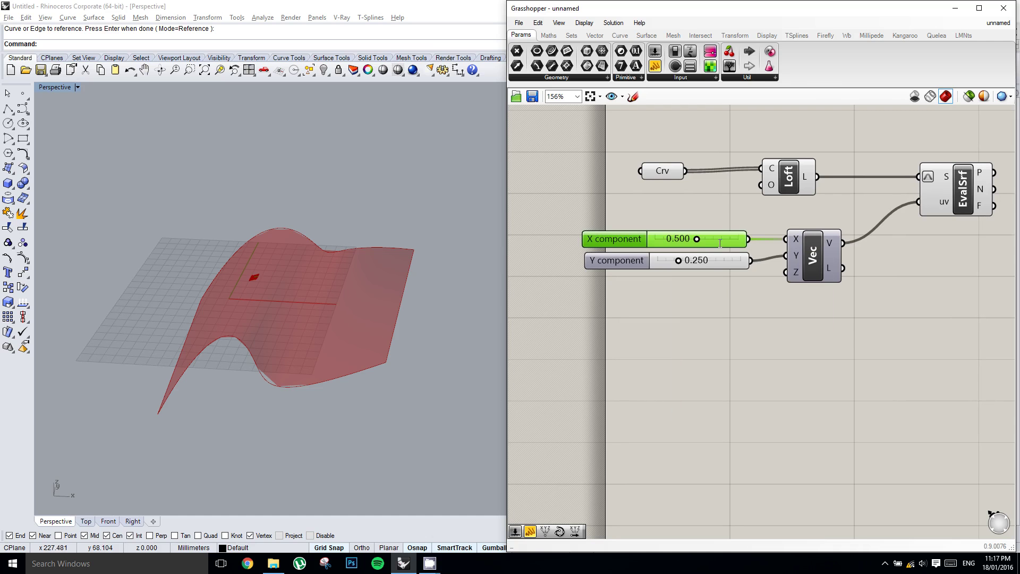
pyautogui.click(717, 258)
pyautogui.doubleClick(717, 259)
pyautogui.write('0.5')
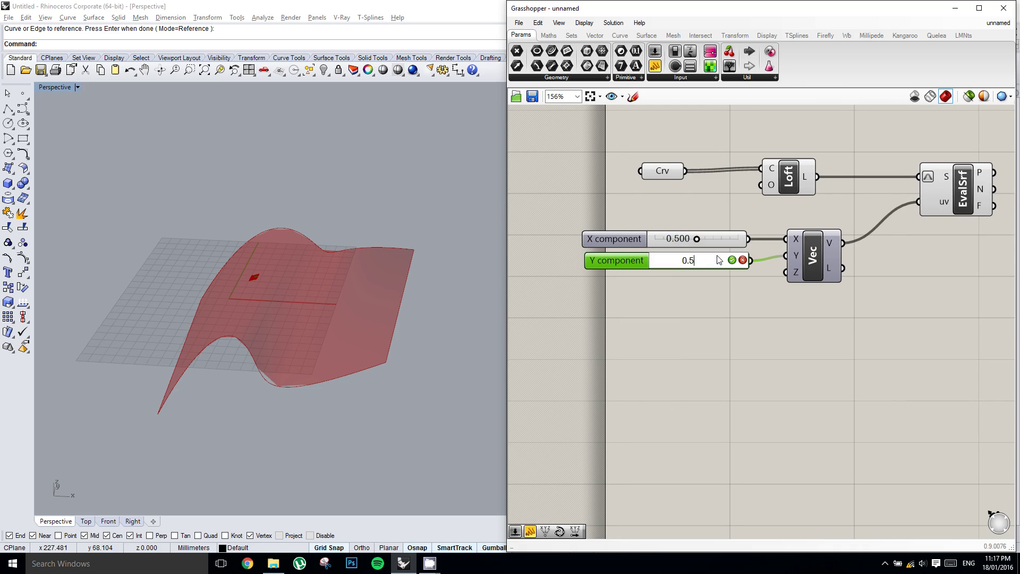
pyautogui.press('Return')
# Step: Lower the Y component slider to 0.321 to move the evaluated point across the surface
pyautogui.moveTo(346, 250); pyautogui.dragTo(375, 266, button='right')
pyautogui.moveTo(699, 261)
pyautogui.mouseDown()
pyautogui.moveTo(624, 269)
pyautogui.moveTo(799, 255)
pyautogui.moveTo(576, 265)
pyautogui.moveTo(686, 265)
pyautogui.mouseUp()
pyautogui.moveTo(732, 300); pyautogui.dragTo(708, 292, button='right')
pyautogui.moveTo(798, 314); pyautogui.dragTo(776, 315, button='right')
# Step: Add an MD Slider below the vector component and connect it to Evaluate Surface's uv input in place of the vector
pyautogui.click(755, 147)
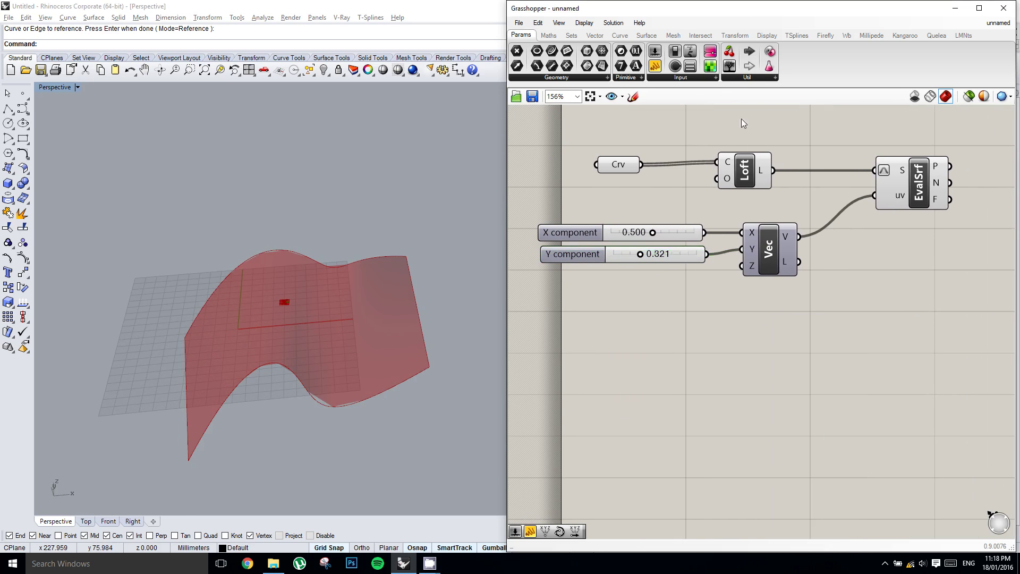
pyautogui.click(704, 78)
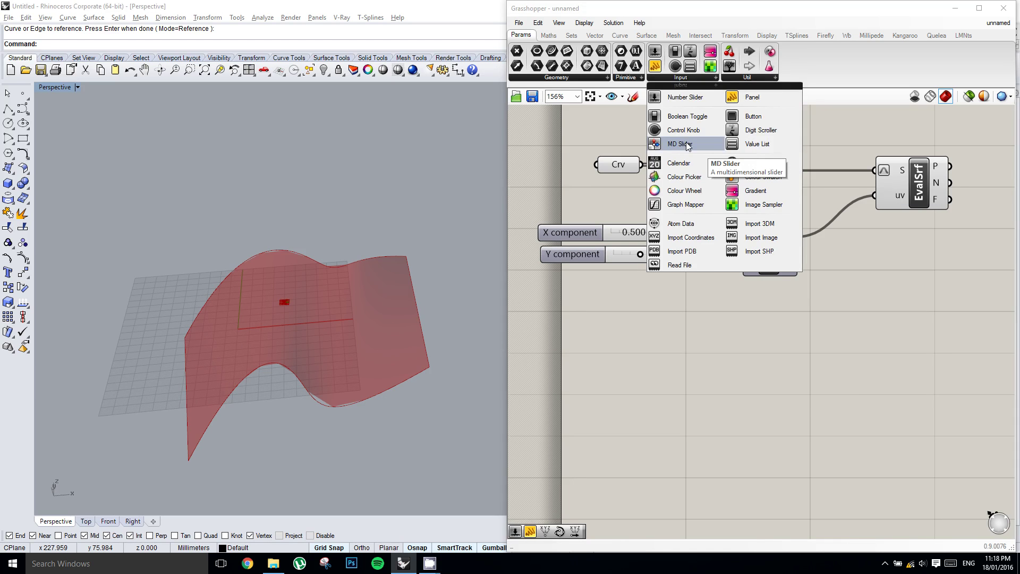
pyautogui.moveTo(687, 146); pyautogui.dragTo(745, 298)
pyautogui.moveTo(815, 336); pyautogui.dragTo(875, 196)
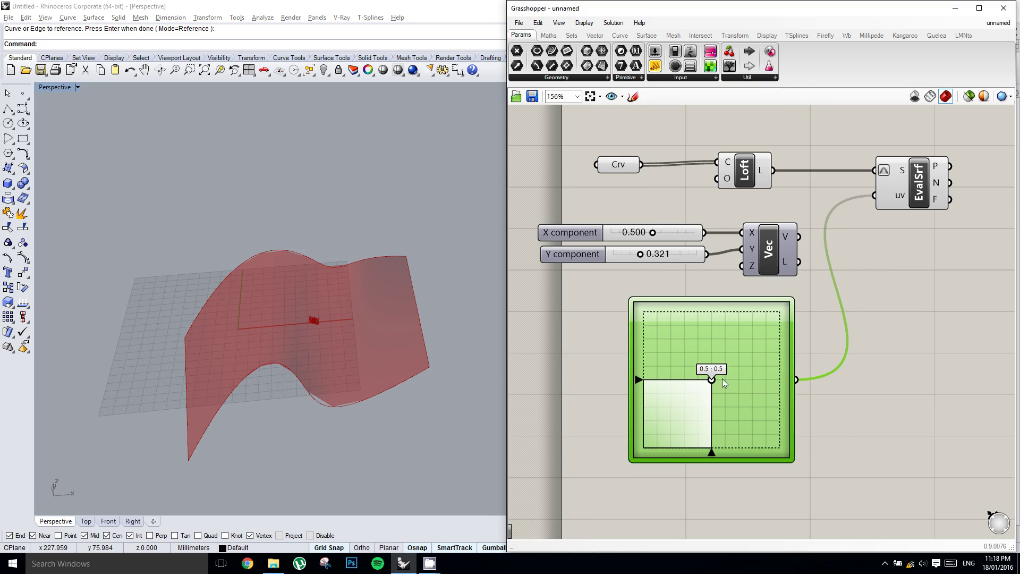
# Step: Move the MD Slider's control point around its grid, ending at about 0.39, 0.75
pyautogui.moveTo(712, 379); pyautogui.dragTo(700, 340)
pyautogui.moveTo(685, 403); pyautogui.dragTo(735, 345)
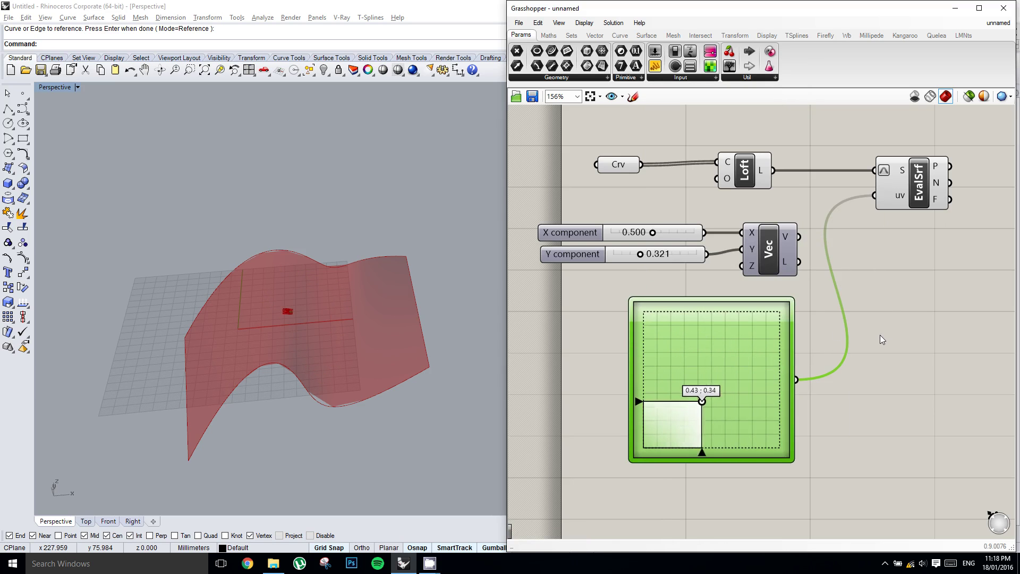
pyautogui.moveTo(734, 395); pyautogui.dragTo(724, 347)
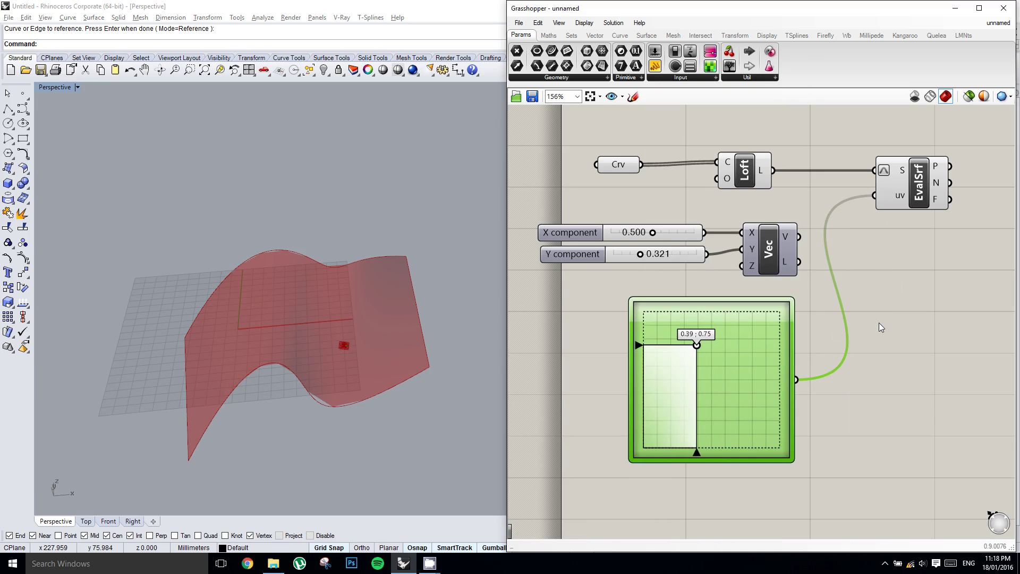
pyautogui.click(886, 303)
# Step: Replace the Evaluate Surface component with a Divide Surface component and connect the loft output to its surface input
pyautogui.moveTo(885, 302); pyautogui.dragTo(886, 301, button='right')
pyautogui.scroll(-2, 885, 301)
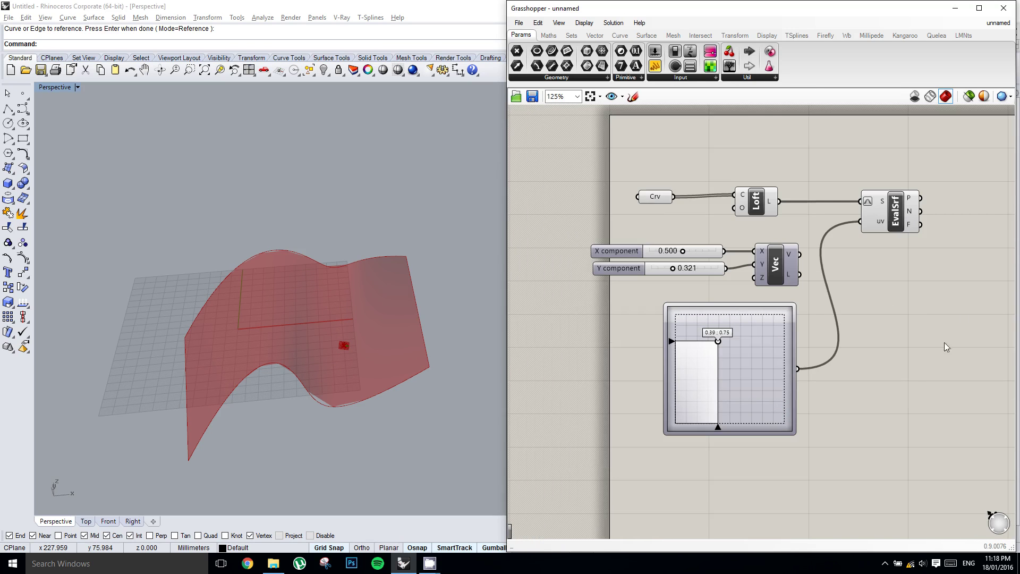
pyautogui.click(893, 218)
pyautogui.press('Delete')
pyautogui.doubleClick(892, 216)
pyautogui.write('divid')
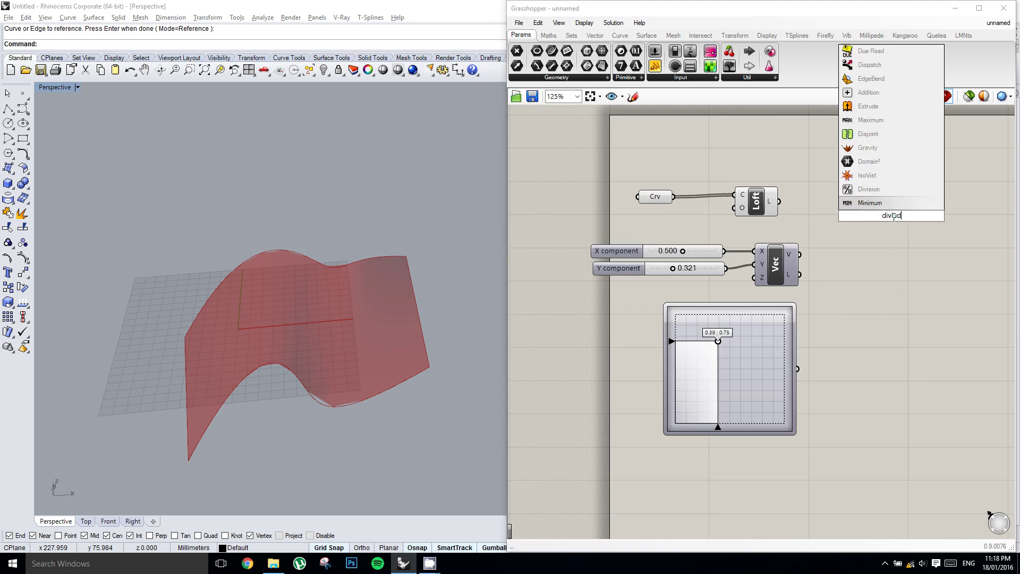
pyautogui.write('esurface')
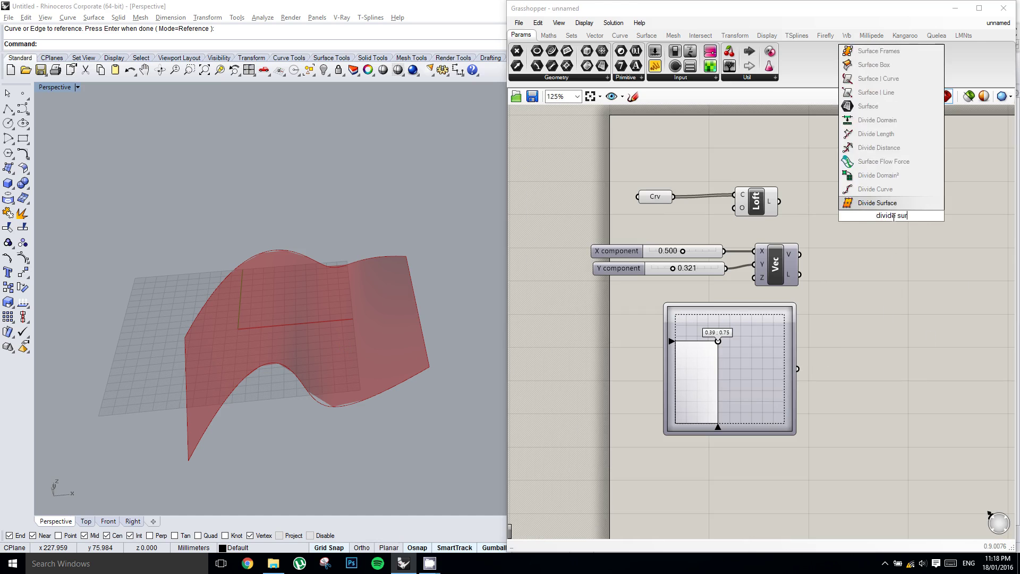
pyautogui.press('Return')
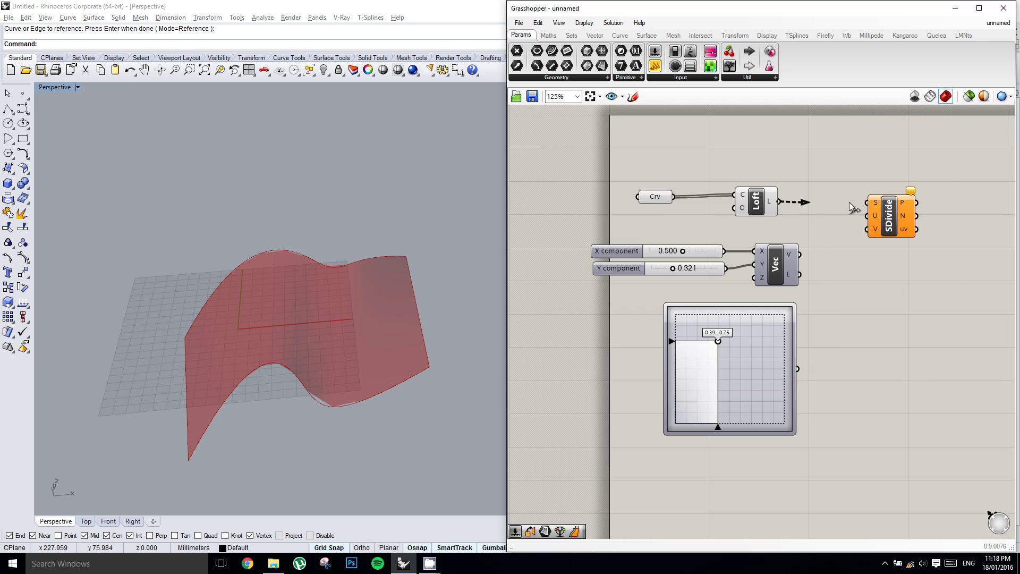
pyautogui.moveTo(875, 215); pyautogui.dragTo(877, 212)
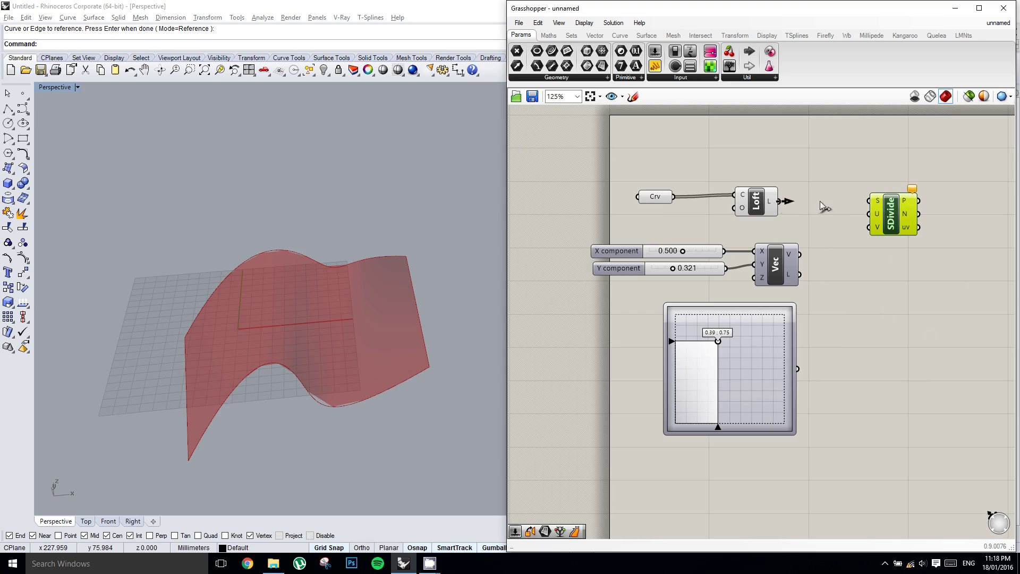
pyautogui.moveTo(779, 203); pyautogui.dragTo(870, 200)
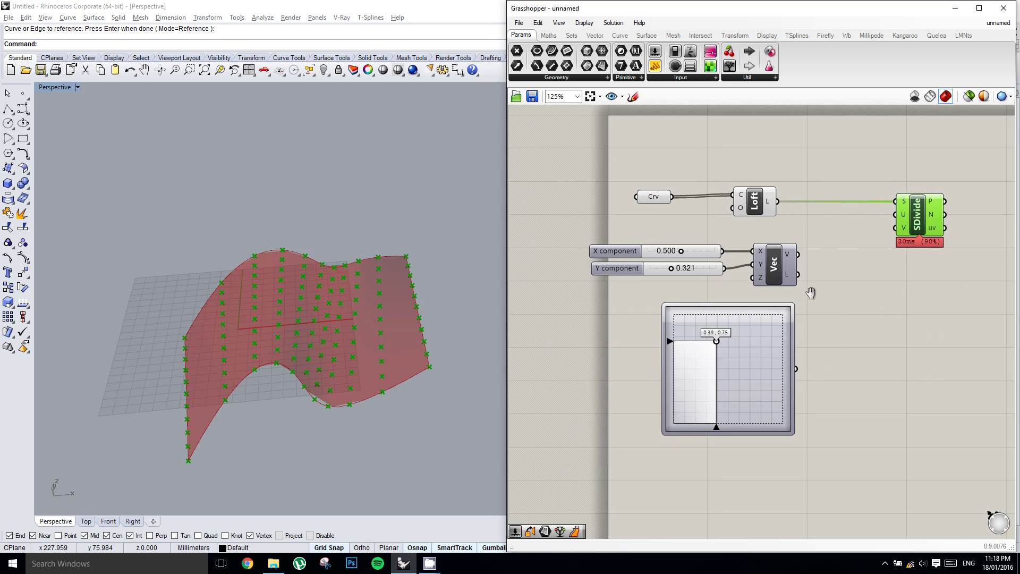
# Step: Delete the MD Slider, the Vector XYZ component and its two component sliders
pyautogui.click(777, 353)
pyautogui.press('Delete')
pyautogui.moveTo(796, 319); pyautogui.dragTo(588, 239)
pyautogui.press('Delete')
# Step: Add a number slider below the Loft with a maximum of 20 and integer rounding
pyautogui.moveTo(657, 55); pyautogui.dragTo(710, 237)
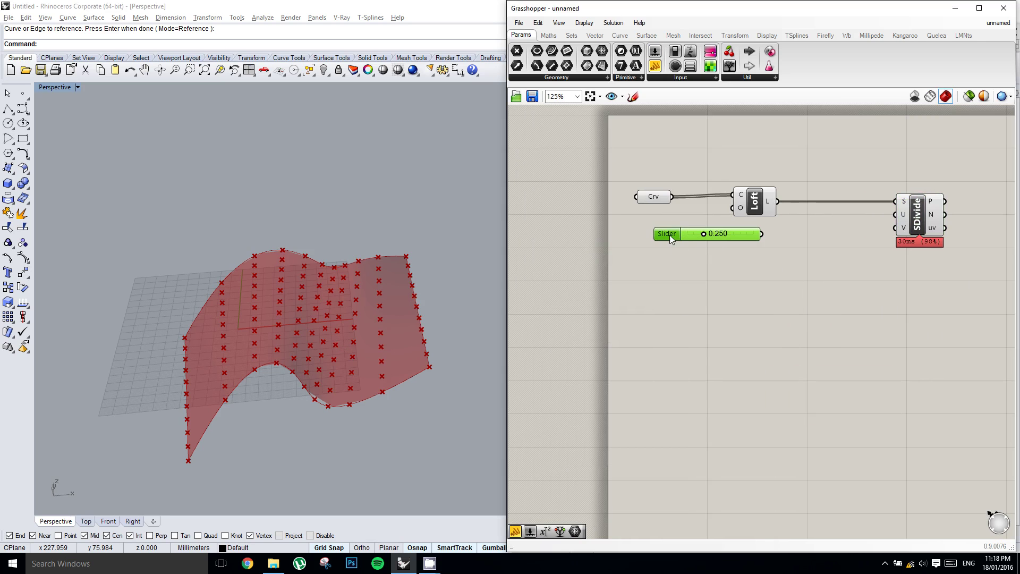
pyautogui.doubleClick(670, 235)
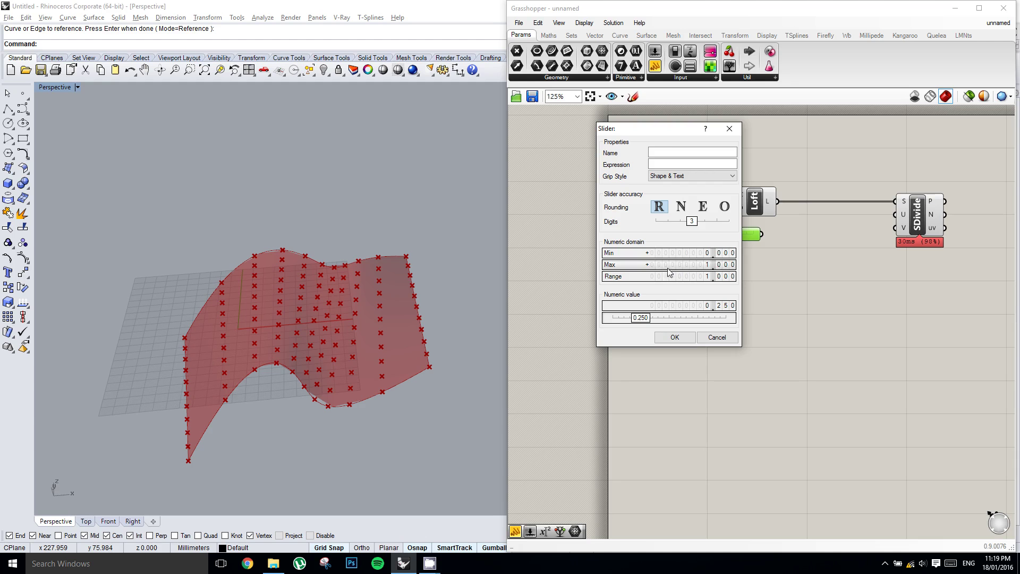
pyautogui.doubleClick(691, 264)
pyautogui.write('200')
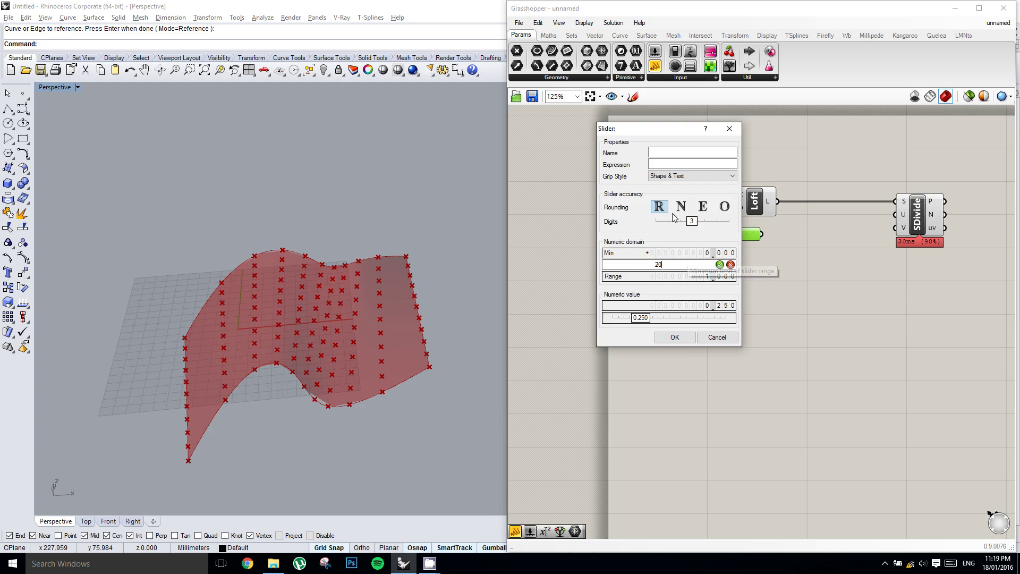
pyautogui.click(681, 207)
pyautogui.click(674, 338)
# Step: Connect the integer slider to Divide Surface's U input and a duplicate of it to the V input
pyautogui.moveTo(762, 234); pyautogui.dragTo(893, 217)
pyautogui.hotkey('ctrl', 'z')
pyautogui.moveTo(763, 234); pyautogui.dragTo(895, 215)
pyautogui.keyDown('alt'); pyautogui.moveTo(722, 237); pyautogui.dragTo(897, 228); pyautogui.keyUp('alt')
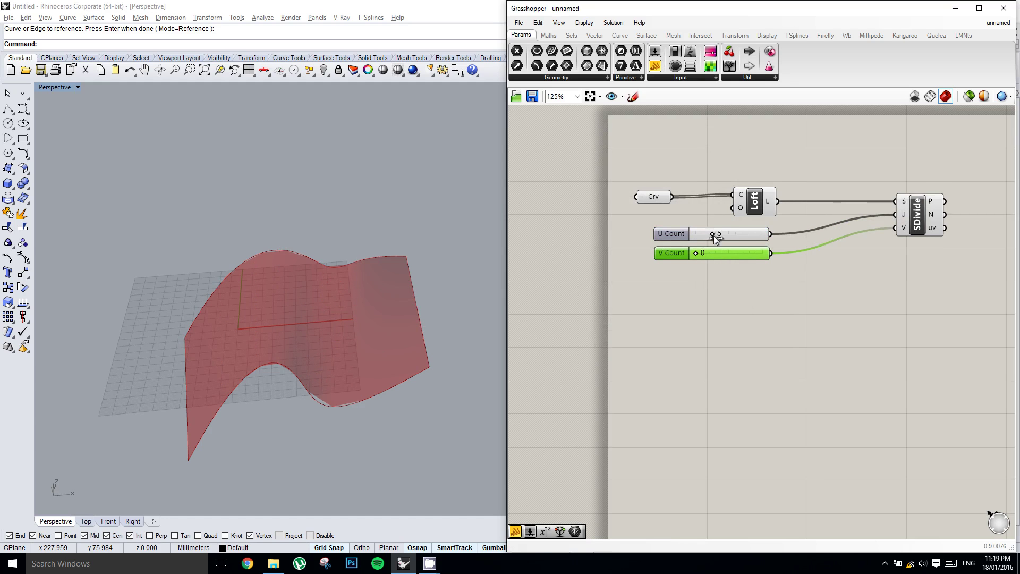
# Step: Set the U Count slider to 5 and the V Count slider to 9
pyautogui.moveTo(704, 254); pyautogui.dragTo(725, 254)
pyautogui.moveTo(370, 310); pyautogui.dragTo(371, 266, button='right')
pyautogui.moveTo(843, 293); pyautogui.dragTo(800, 295, button='right')
pyautogui.click(830, 272)
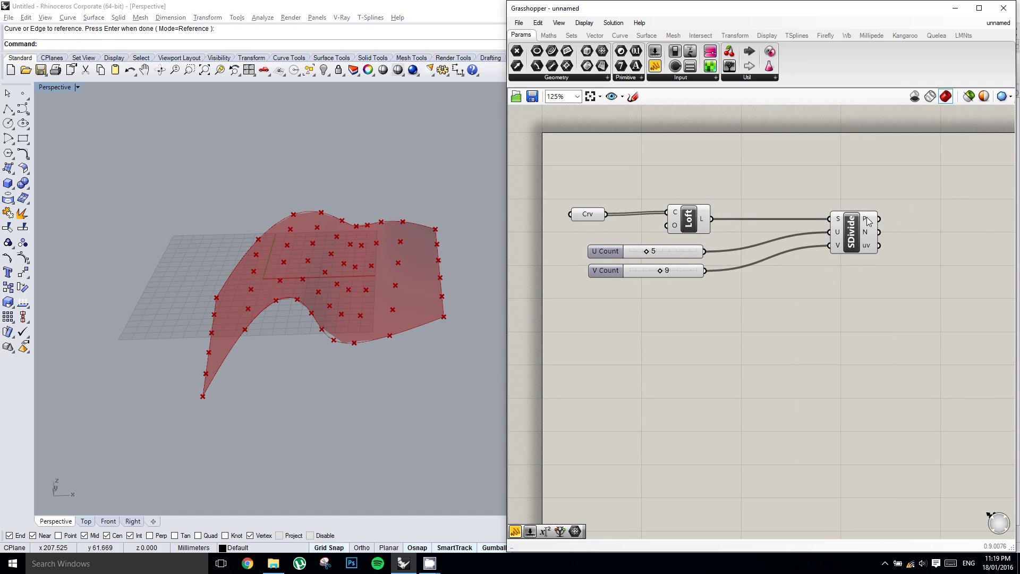
# Step: Add a Line SDL component on the canvas beyond Divide Surface
pyautogui.moveTo(868, 221)
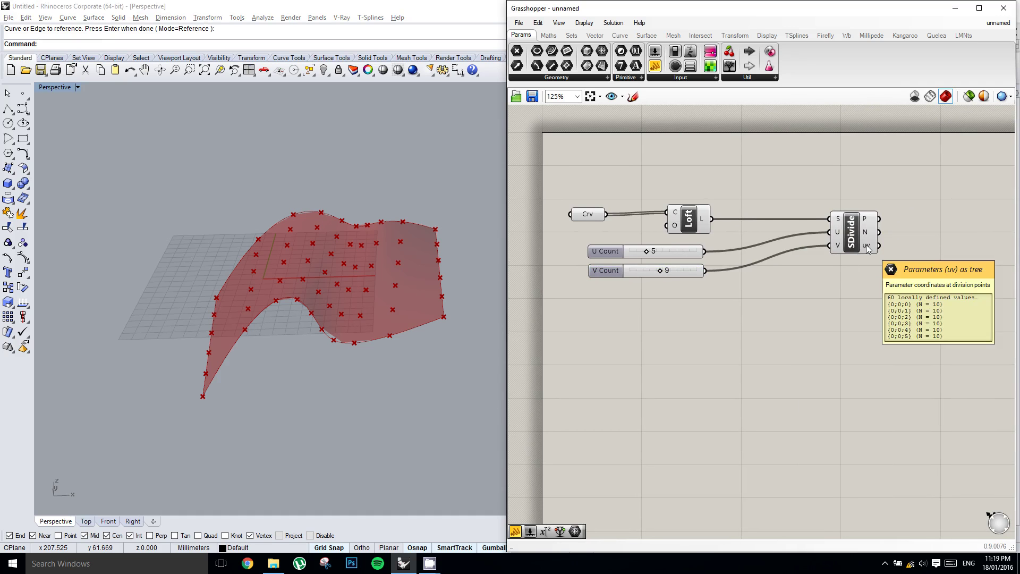
pyautogui.moveTo(938, 188); pyautogui.dragTo(907, 190, button='right')
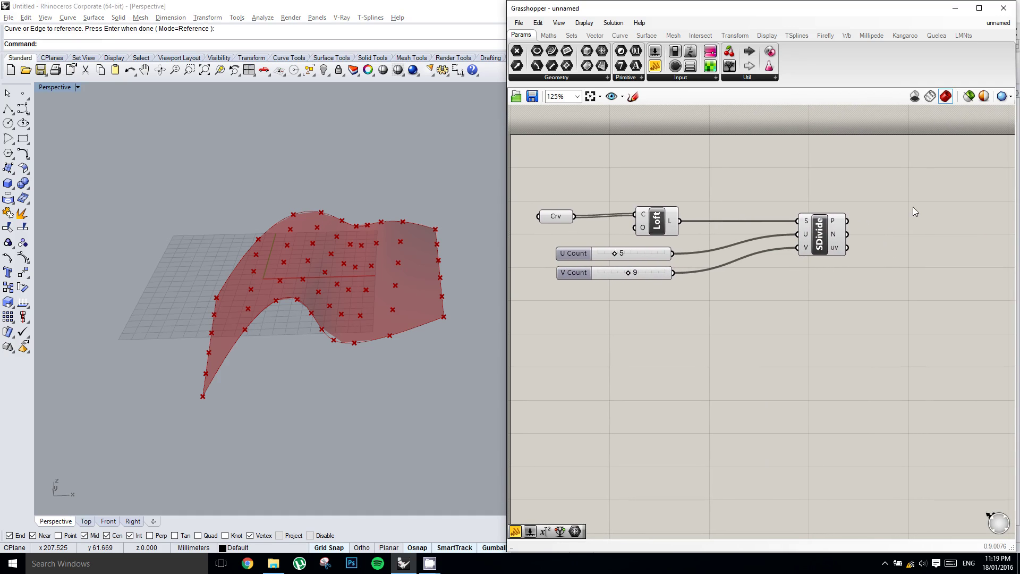
pyautogui.click(661, 35)
pyautogui.click(651, 35)
pyautogui.click(613, 35)
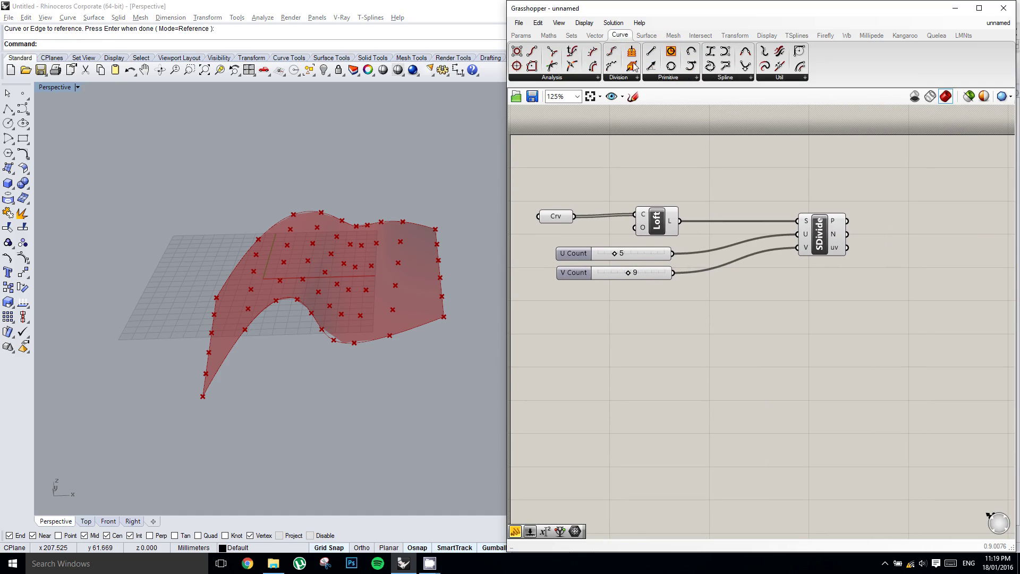
pyautogui.click(665, 80)
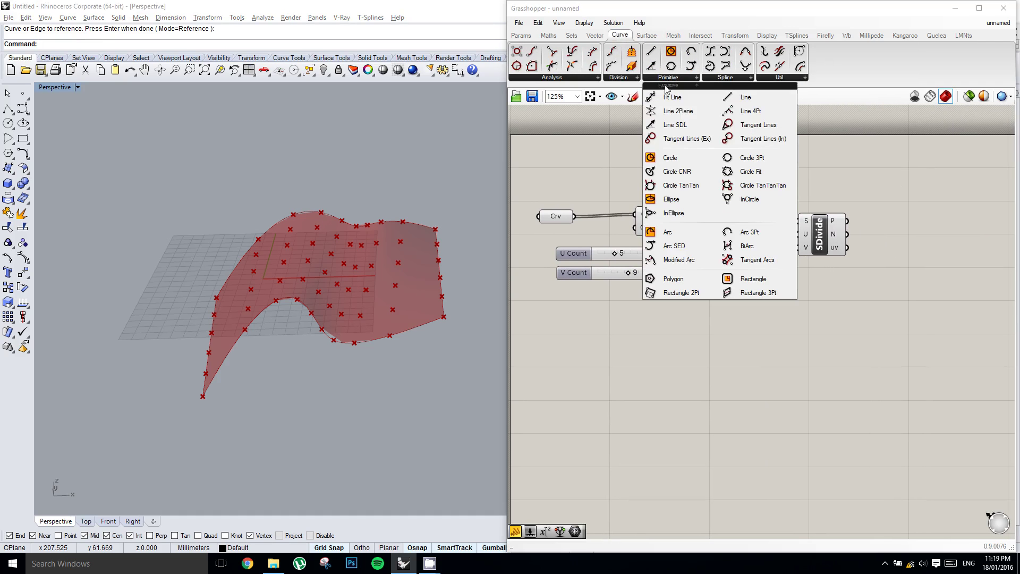
pyautogui.click(683, 124)
pyautogui.click(931, 221)
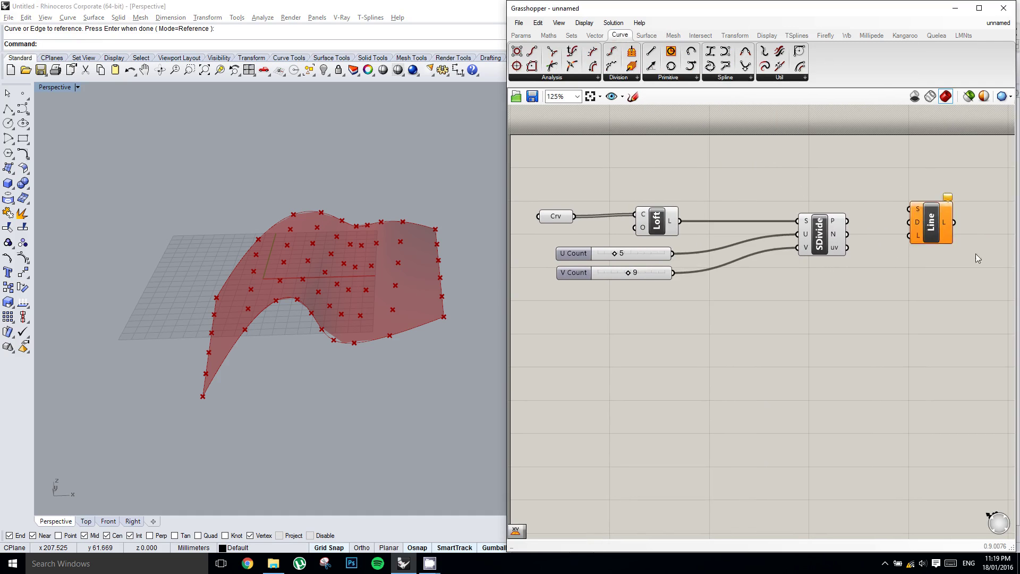
# Step: Connect Divide Surface's points output to the line's start input and its normals output to the direction input
pyautogui.moveTo(956, 250); pyautogui.dragTo(863, 242, button='right')
pyautogui.scroll(1, 863, 242)
pyautogui.click(851, 222)
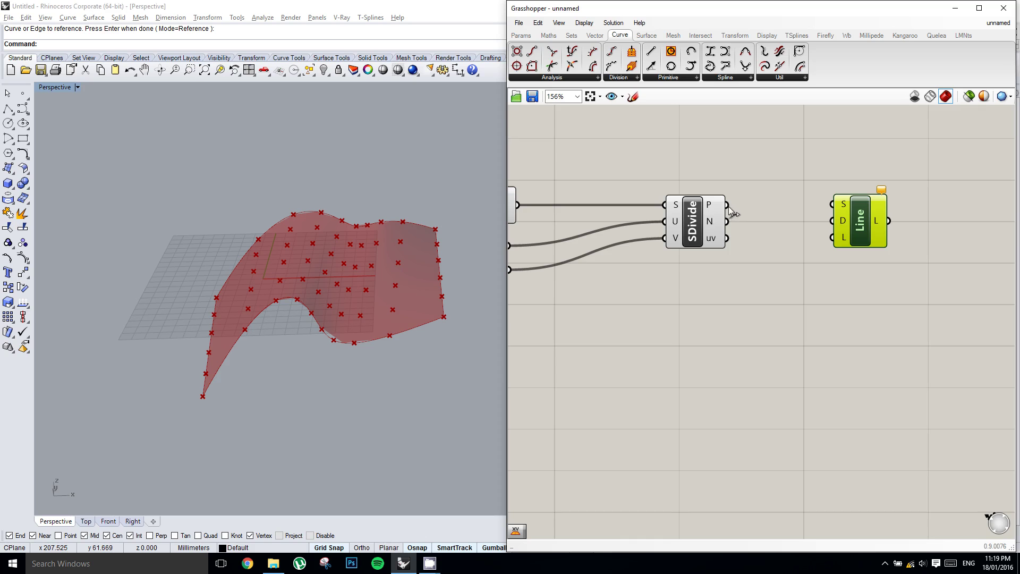
pyautogui.moveTo(726, 205); pyautogui.dragTo(845, 202)
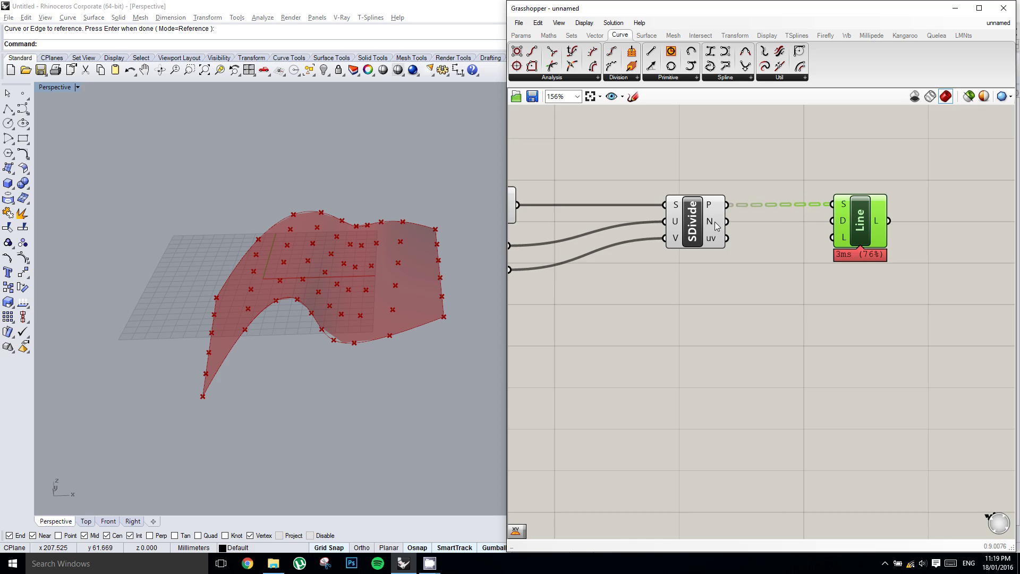
pyautogui.moveTo(727, 222); pyautogui.dragTo(843, 221)
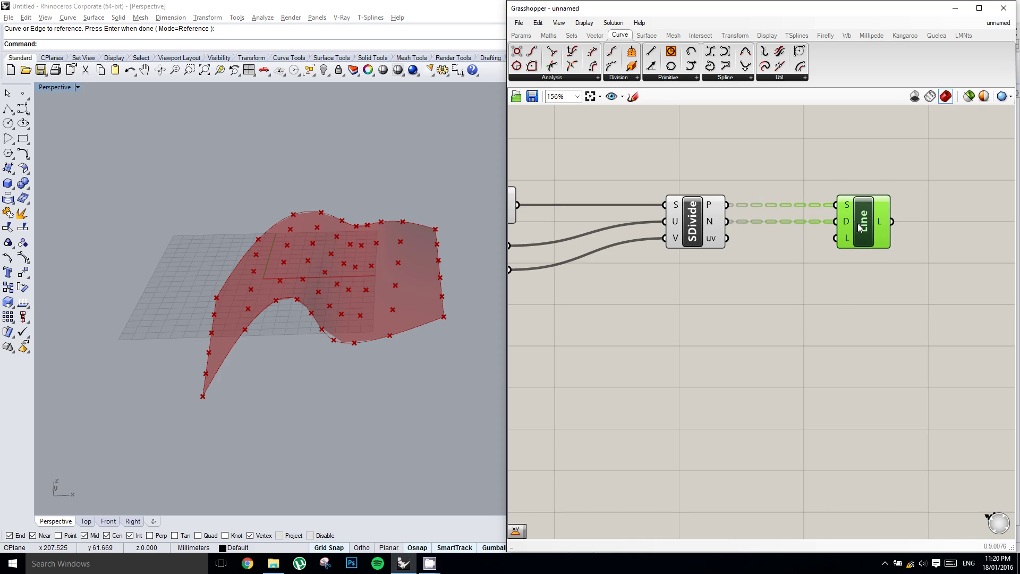
# Step: Add a number slider below Divide Surface and set its maximum to 100
pyautogui.click(521, 35)
pyautogui.moveTo(655, 65); pyautogui.dragTo(636, 305)
pyautogui.click(627, 303)
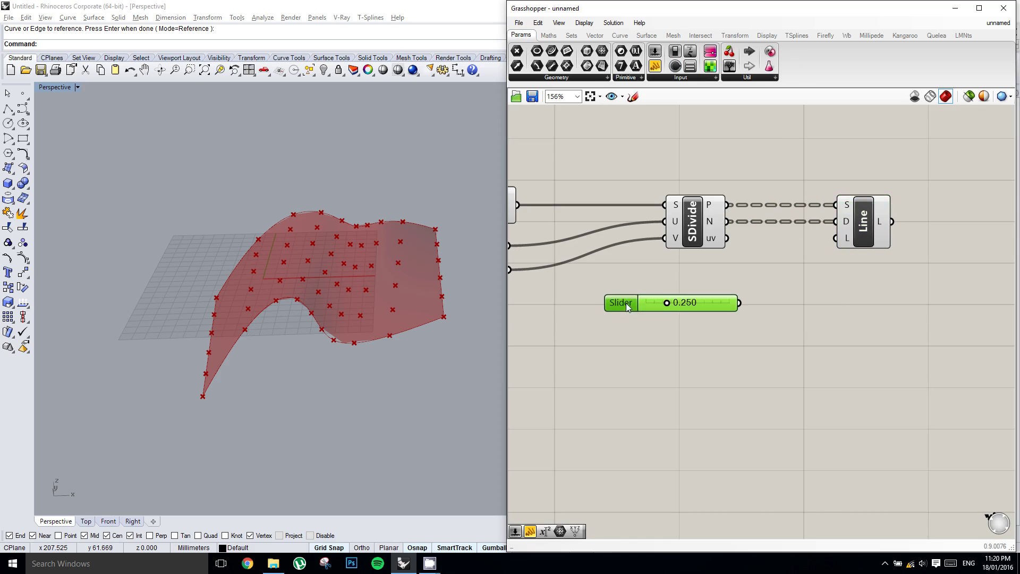
pyautogui.doubleClick(619, 306)
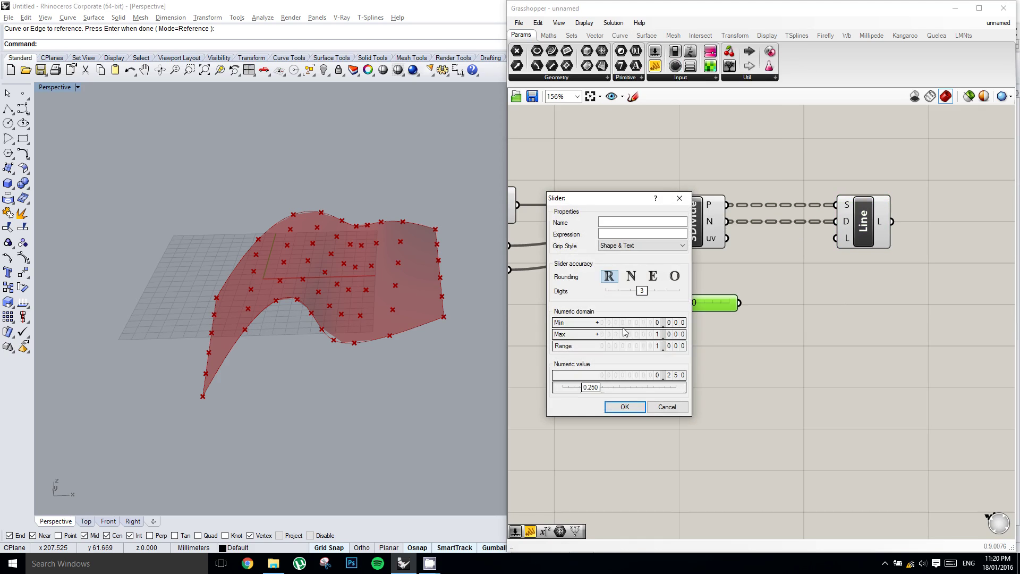
pyautogui.doubleClick(646, 339)
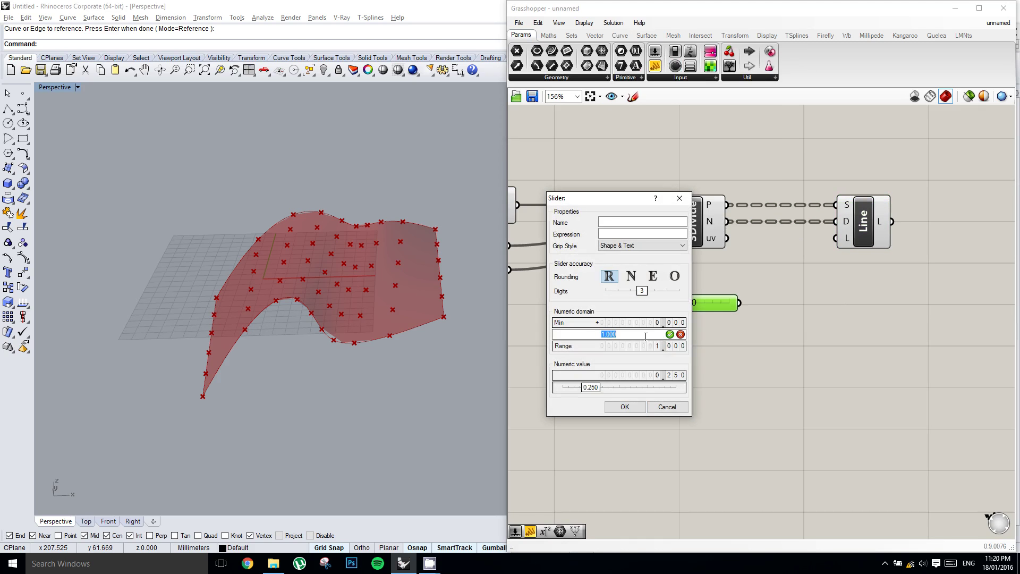
pyautogui.write('100')
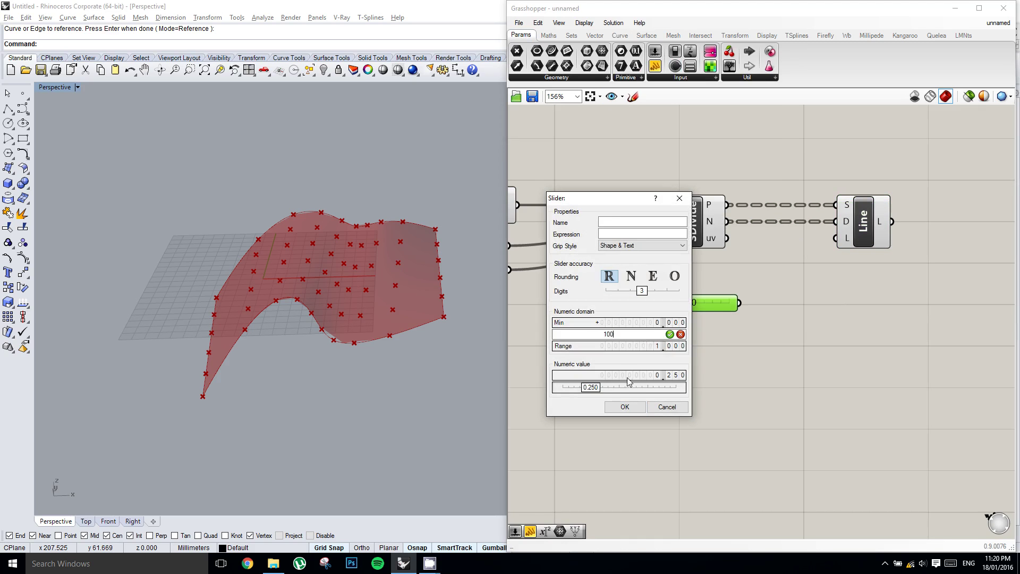
pyautogui.click(625, 407)
# Step: Connect the new slider to the line's length input and set it to 48.890
pyautogui.moveTo(743, 302); pyautogui.dragTo(836, 238)
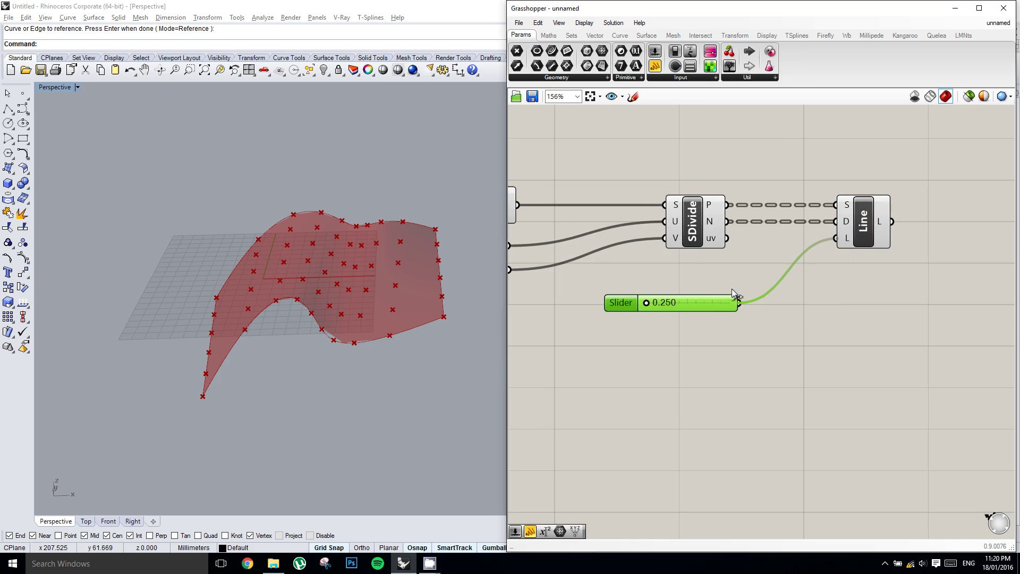
pyautogui.moveTo(651, 301); pyautogui.dragTo(692, 303)
pyautogui.moveTo(224, 325); pyautogui.dragTo(378, 291, button='right')
pyautogui.moveTo(760, 252); pyautogui.dragTo(805, 271, button='right')
pyautogui.moveTo(746, 295); pyautogui.dragTo(770, 292, button='right')
pyautogui.moveTo(674, 279); pyautogui.dragTo(733, 284, button='right')
pyautogui.click(692, 289)
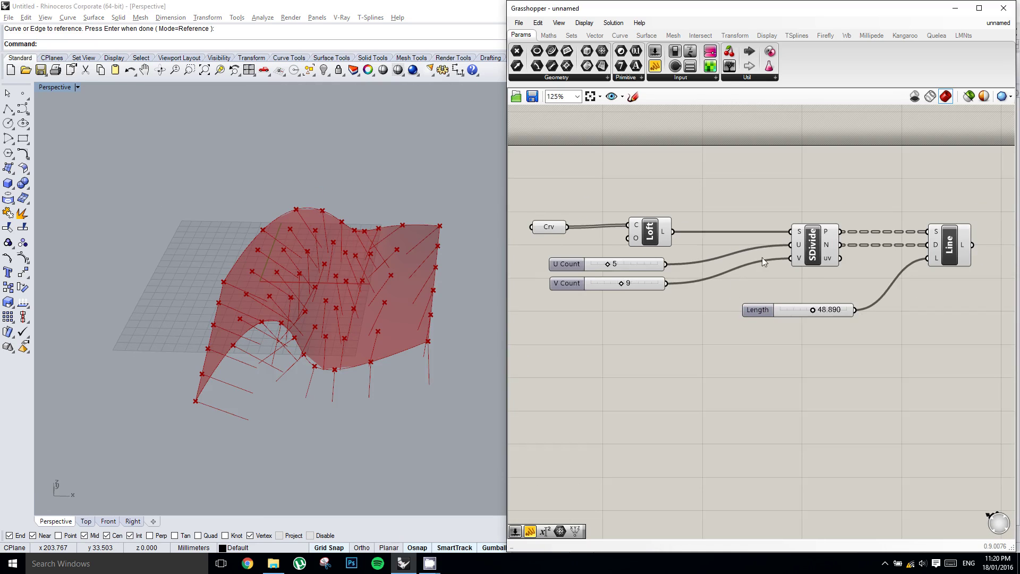
# Step: Place a single point object in the Rhino viewport near the middle of the lofted surface and select it
pyautogui.scroll(-1, 745, 271)
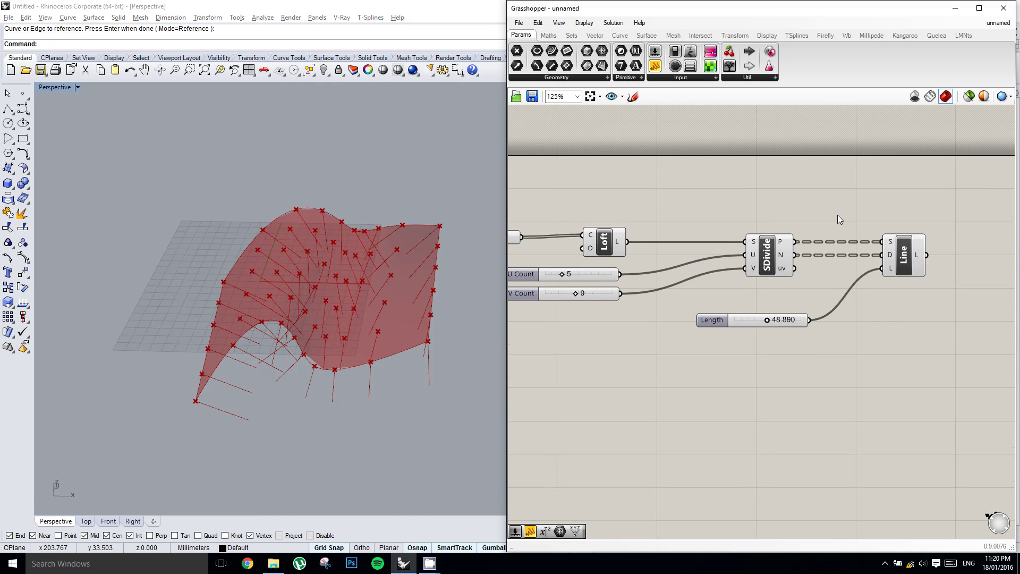
pyautogui.moveTo(811, 199); pyautogui.dragTo(801, 204, button='right')
pyautogui.keyDown('shift'); pyautogui.moveTo(366, 202); pyautogui.dragTo(358, 206, button='right'); pyautogui.keyUp('shift')
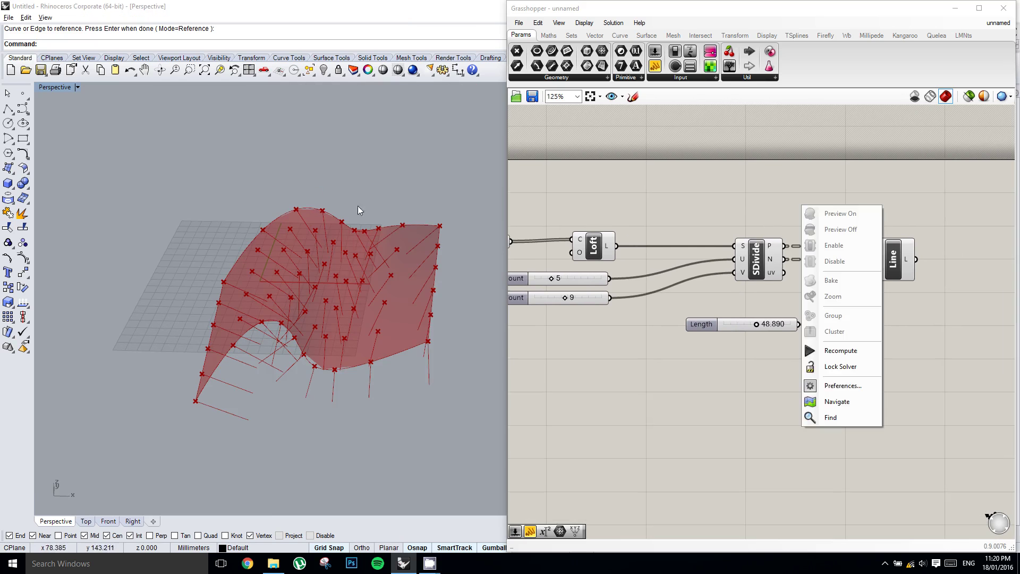
pyautogui.click(22, 94)
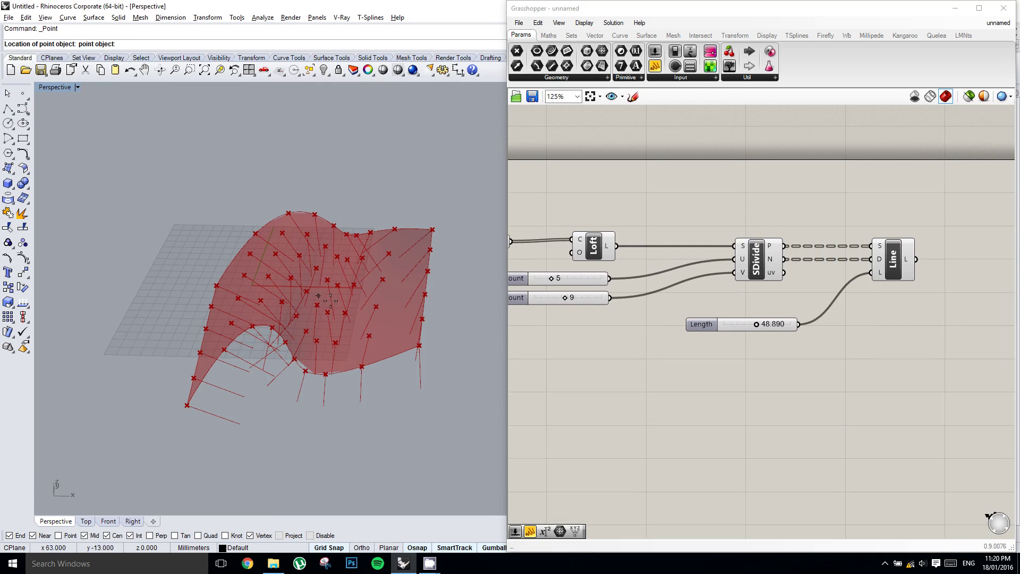
pyautogui.click(327, 298)
pyautogui.click(327, 298)
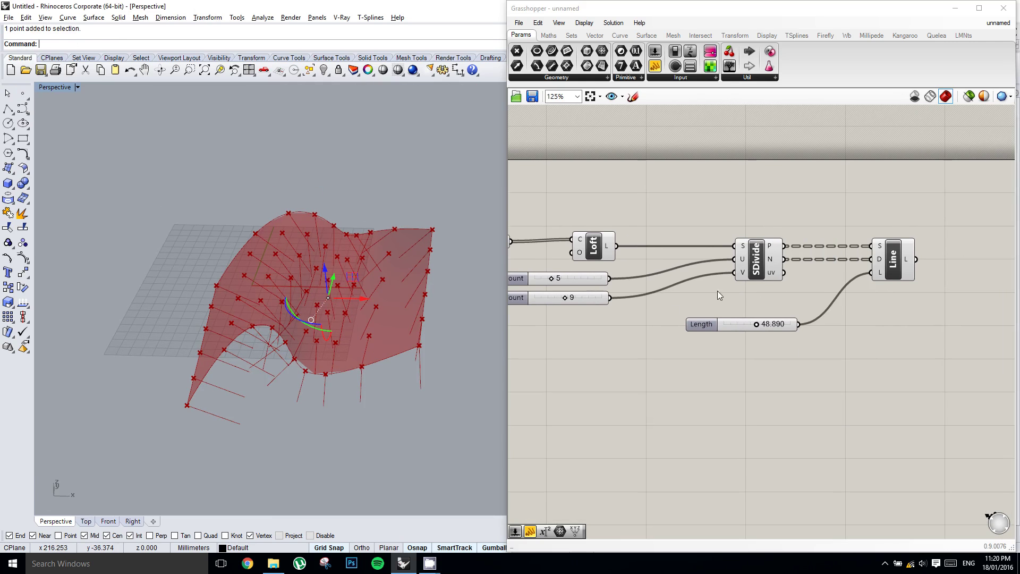
# Step: Add a Point parameter below the length slider and assign the selected Rhino point to it
pyautogui.doubleClick(723, 369)
pyautogui.write('pt')
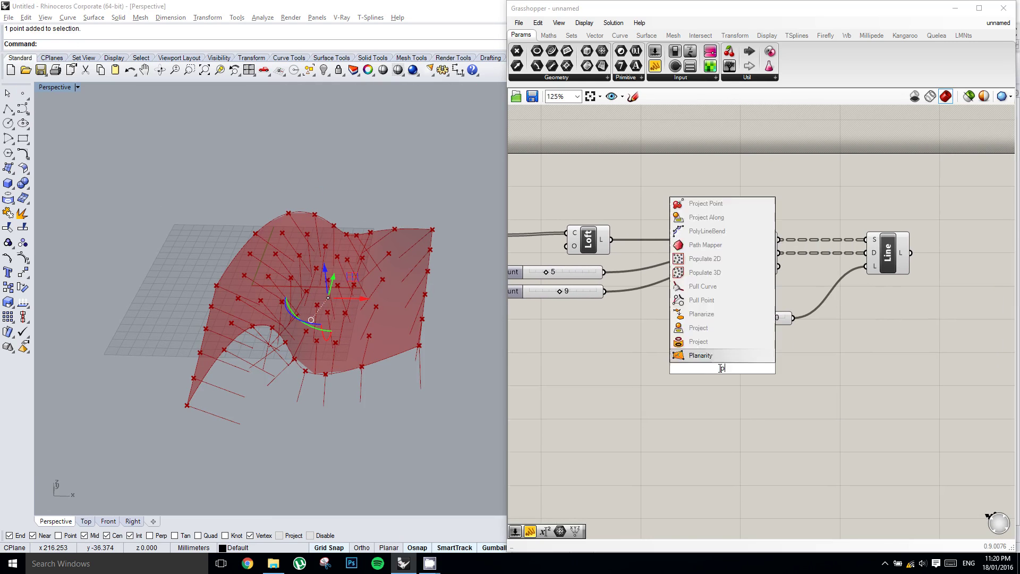
pyautogui.press('Up')
pyautogui.press('Up')
pyautogui.press('Return')
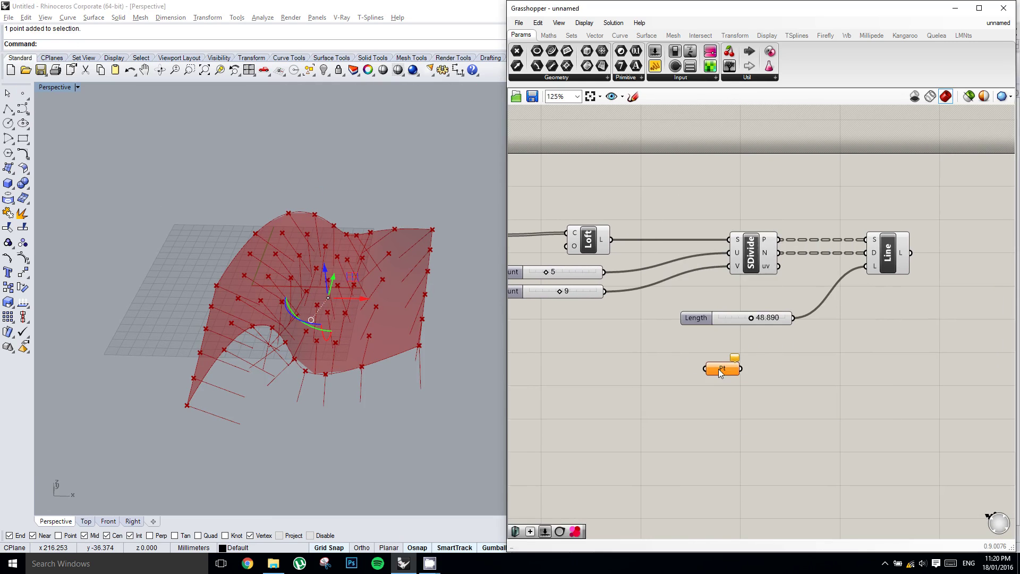
pyautogui.rightClick(720, 369)
pyautogui.click(774, 468)
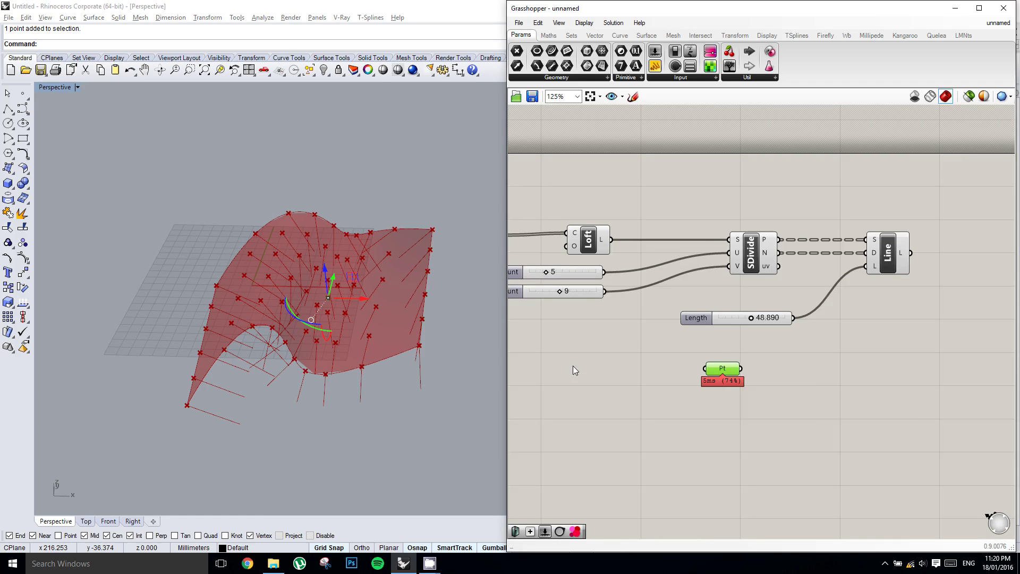
# Step: Add a Distance component with Divide Surface's points as input A and the referenced point as input B
pyautogui.doubleClick(780, 345)
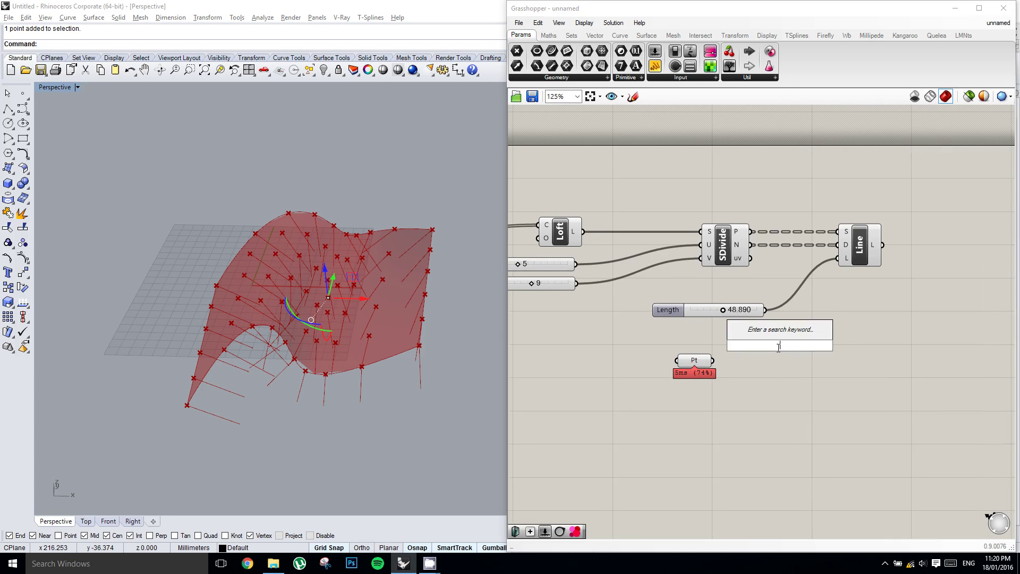
pyautogui.write('dist')
pyautogui.press('Return')
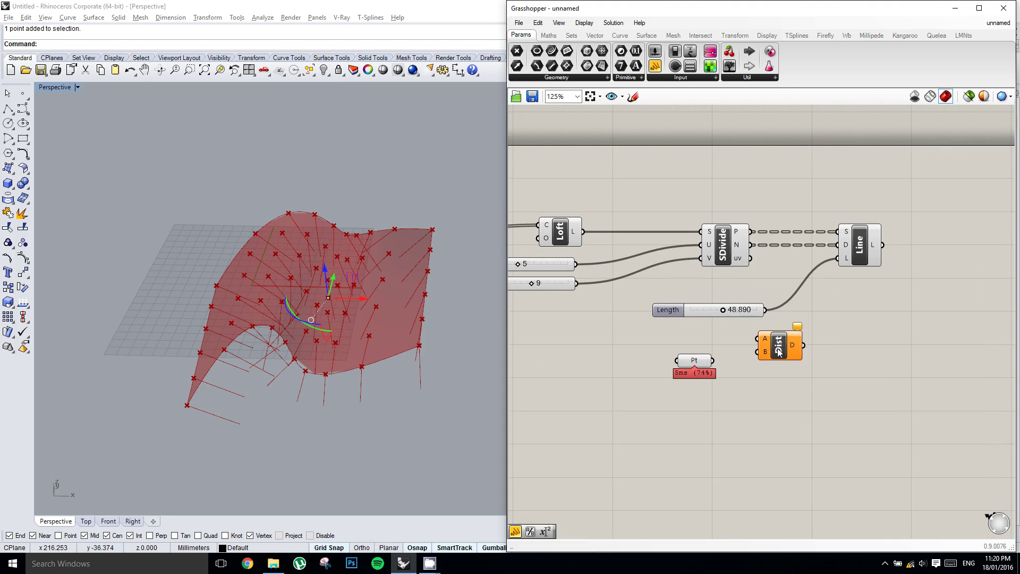
pyautogui.moveTo(786, 337); pyautogui.dragTo(812, 334)
pyautogui.moveTo(751, 232); pyautogui.dragTo(784, 335)
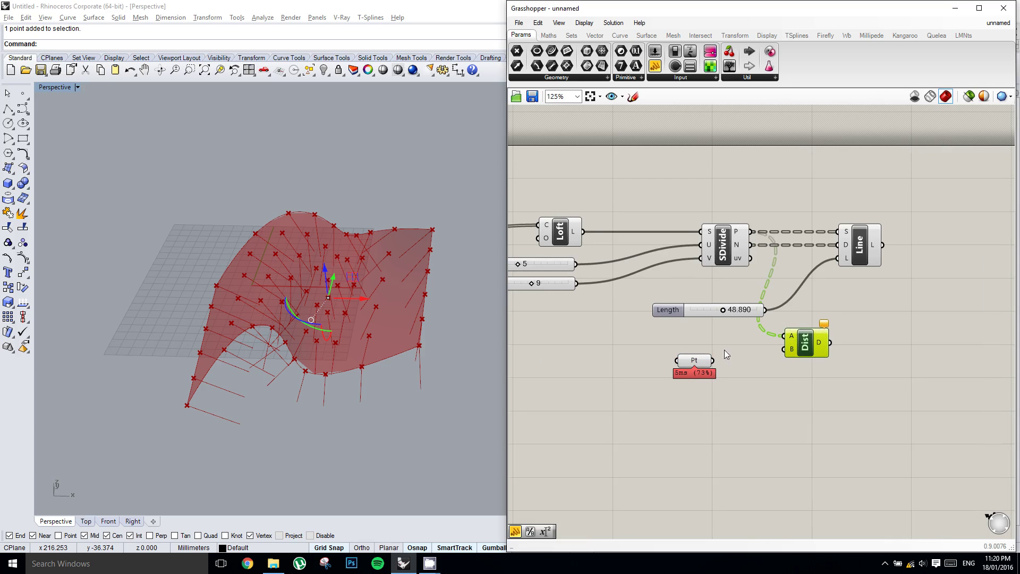
pyautogui.moveTo(713, 361); pyautogui.dragTo(786, 343)
pyautogui.moveTo(807, 344)
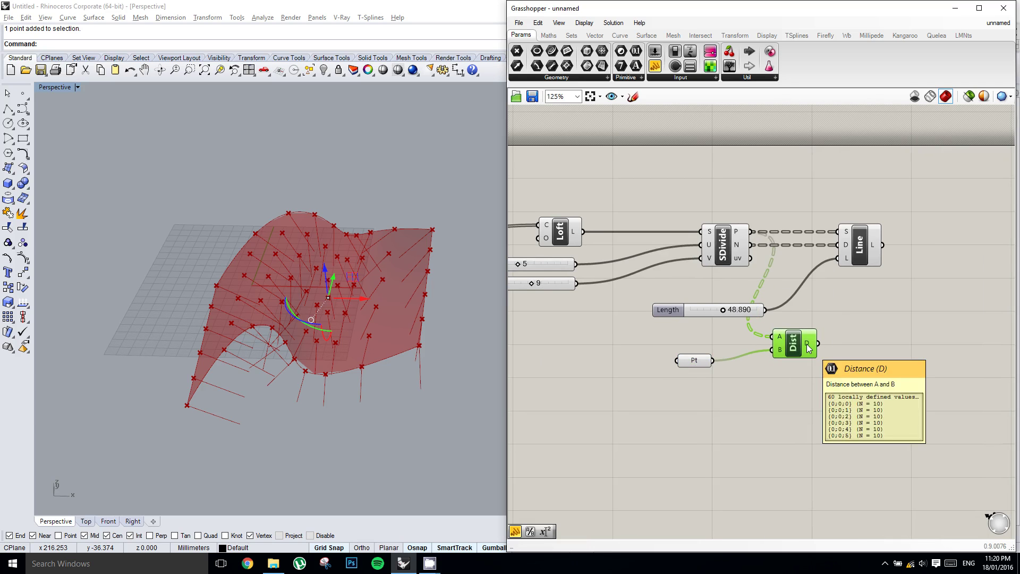
# Step: Move the Line component farther out and replace the slider on its length input with the Distance output
pyautogui.moveTo(851, 329); pyautogui.dragTo(835, 330, button='right')
pyautogui.moveTo(842, 256); pyautogui.dragTo(903, 259)
pyautogui.moveTo(862, 274); pyautogui.dragTo(846, 277, button='right')
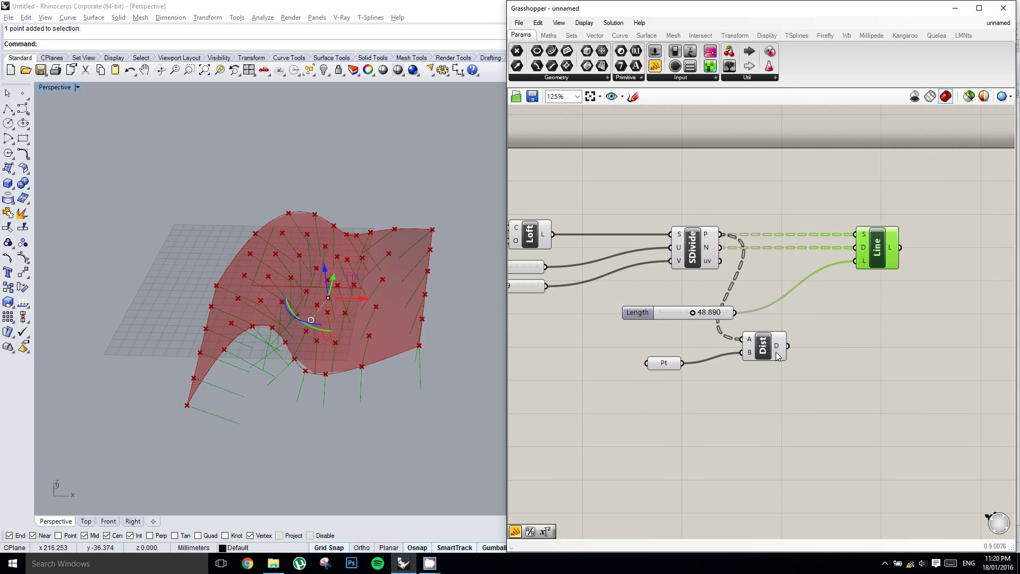
pyautogui.moveTo(789, 346); pyautogui.dragTo(856, 264)
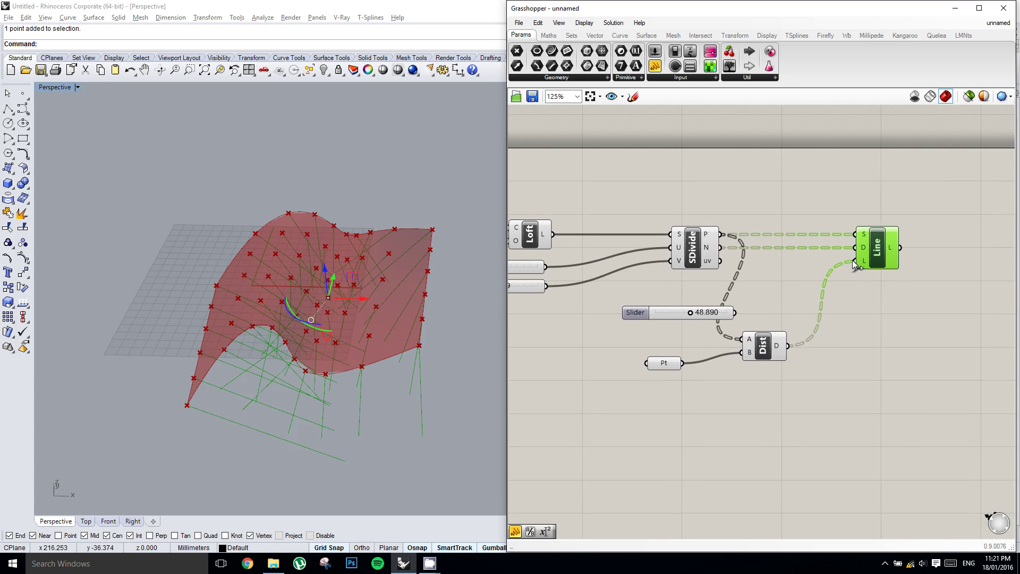
# Step: Move the attractor point to the surface's near corner and then back to its arched end, examining the normal lines from several angles
pyautogui.moveTo(324, 288); pyautogui.dragTo(340, 213, button='right')
pyautogui.scroll(5, 347, 235)
pyautogui.scroll(8, 360, 238)
pyautogui.scroll(-8, 340, 213)
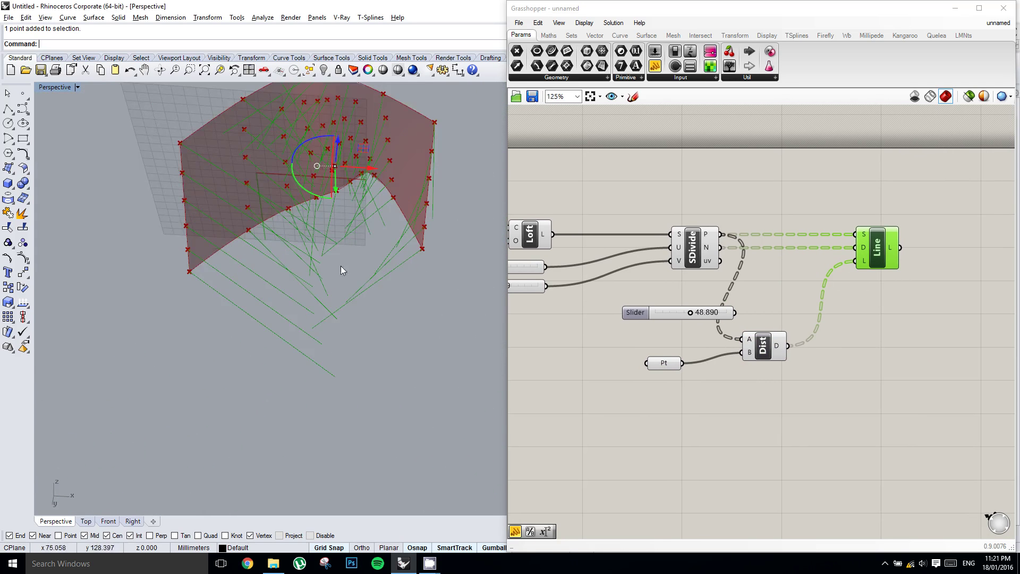
pyautogui.moveTo(332, 167); pyautogui.dragTo(359, 327, button='right')
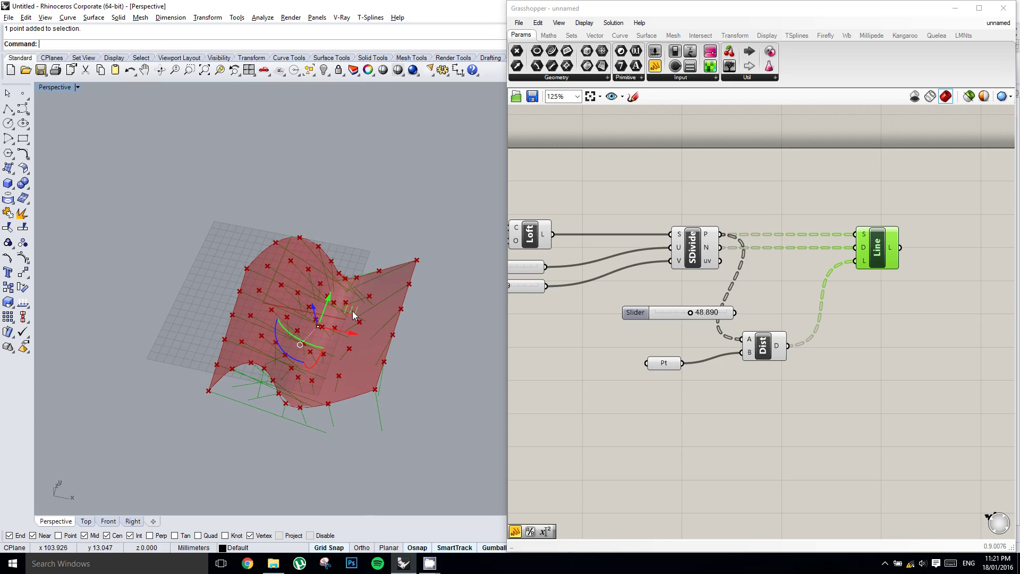
pyautogui.moveTo(353, 313); pyautogui.dragTo(240, 378)
pyautogui.moveTo(248, 381); pyautogui.dragTo(241, 418, button='right')
pyautogui.scroll(2, 269, 368)
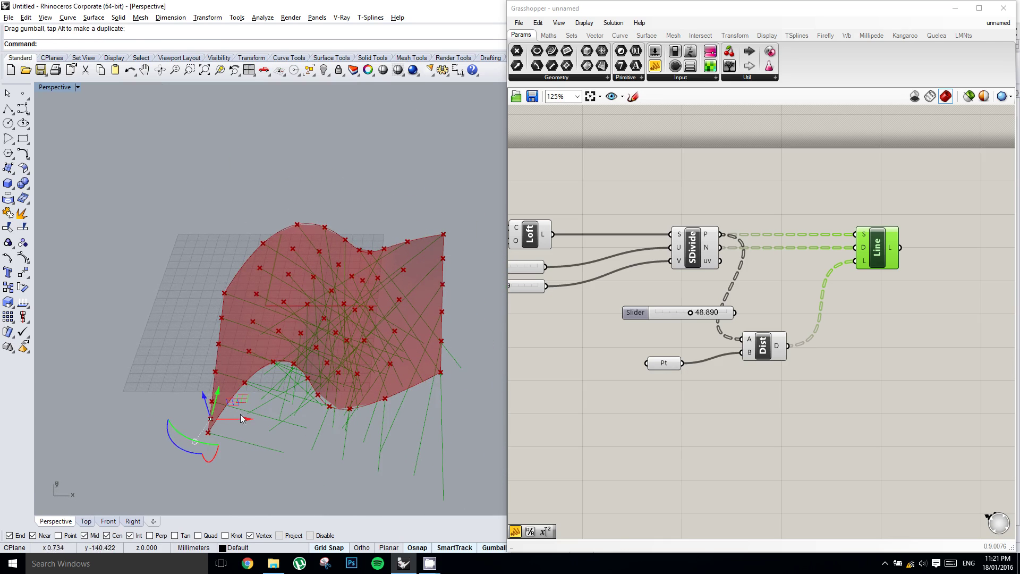
pyautogui.moveTo(243, 397); pyautogui.dragTo(254, 293)
pyautogui.moveTo(262, 277)
pyautogui.mouseDown()
pyautogui.moveTo(316, 248)
pyautogui.moveTo(318, 279)
pyautogui.mouseUp()
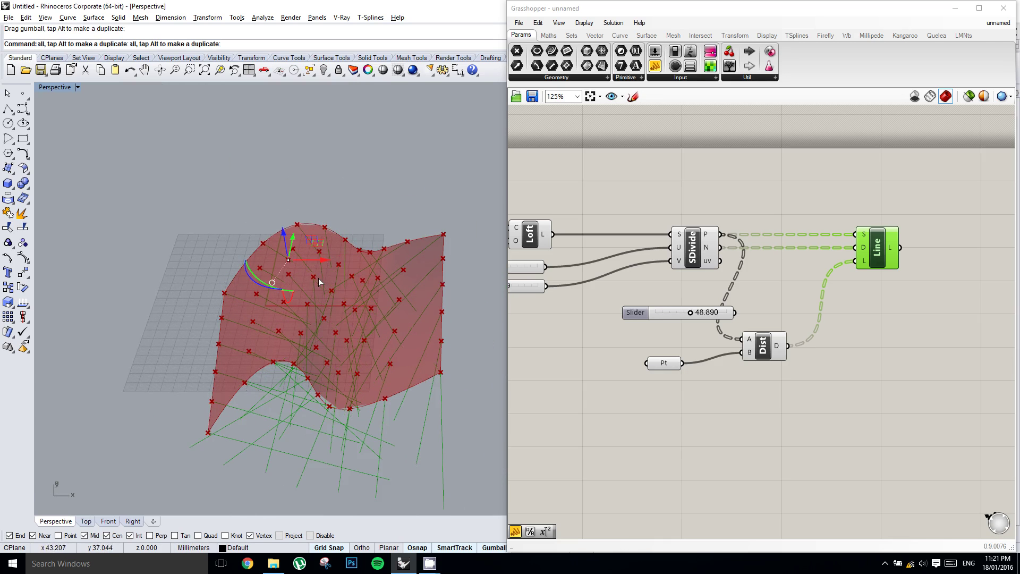
pyautogui.moveTo(341, 279); pyautogui.dragTo(348, 375, button='right')
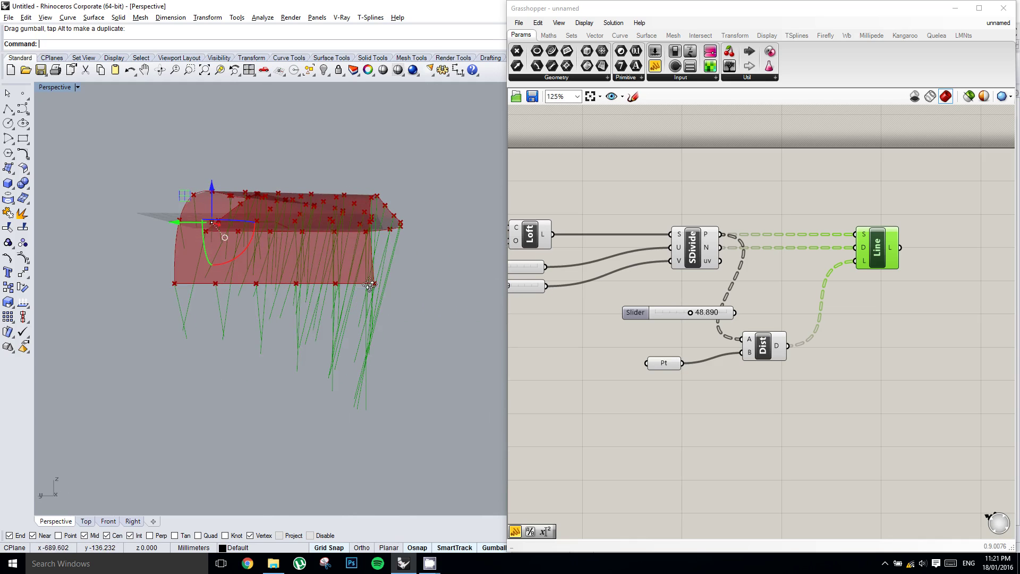
pyautogui.moveTo(387, 270); pyautogui.dragTo(345, 304, button='right')
# Step: Add a 1/x component beside Distance and feed the distance output into it
pyautogui.moveTo(789, 352); pyautogui.dragTo(772, 351, button='right')
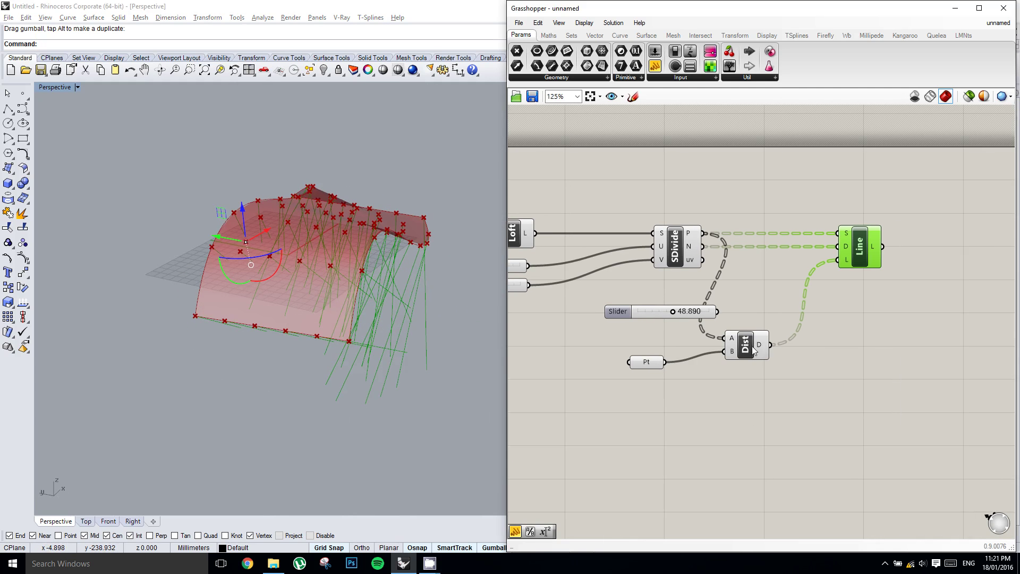
pyautogui.click(754, 348)
pyautogui.click(810, 330)
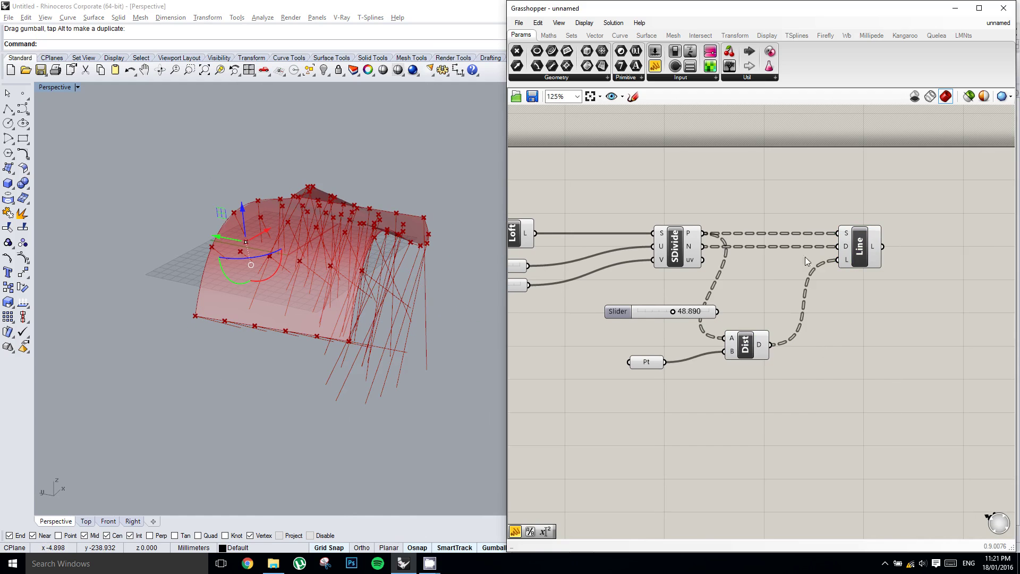
pyautogui.moveTo(749, 181); pyautogui.dragTo(738, 182, button='right')
pyautogui.rightClick(735, 185)
pyautogui.click(546, 37)
pyautogui.click(649, 78)
pyautogui.click(623, 79)
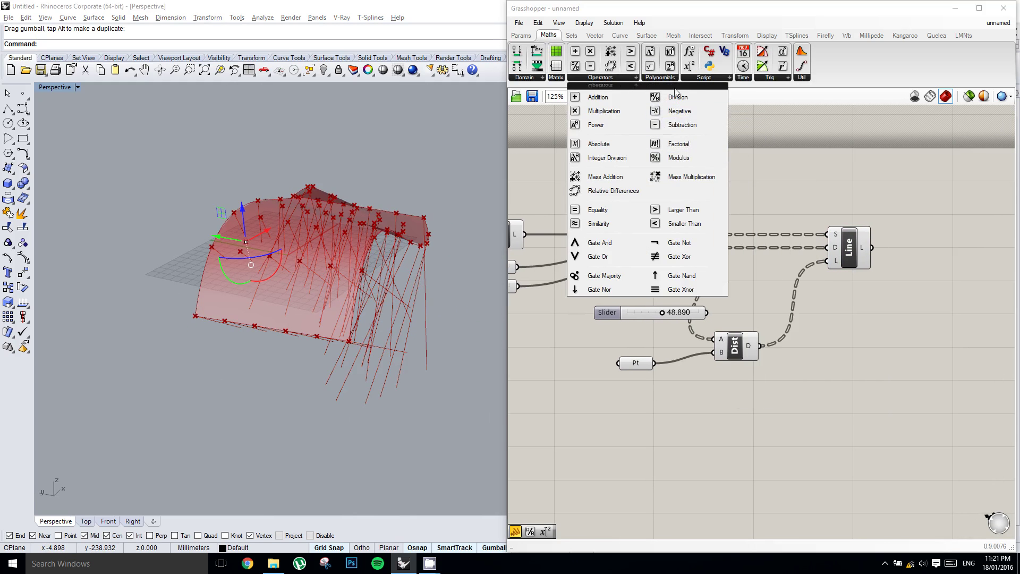
pyautogui.click(658, 78)
pyautogui.moveTo(683, 170); pyautogui.dragTo(803, 352)
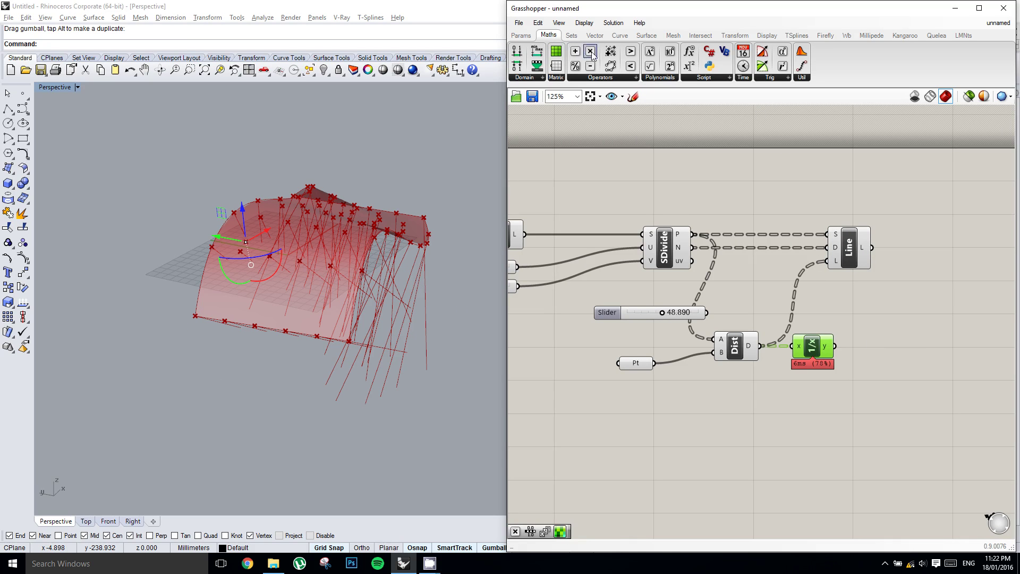
# Step: Add a Multiplication component taking the 1/x result and the slider, and connect its result to the line's length input
pyautogui.moveTo(902, 357); pyautogui.dragTo(902, 353)
pyautogui.moveTo(836, 346); pyautogui.dragTo(881, 355)
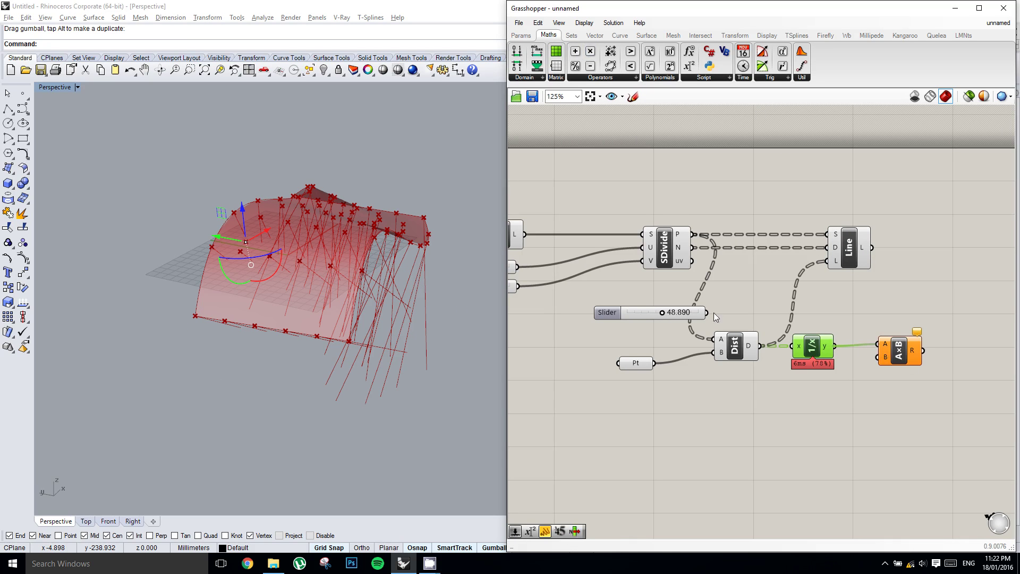
pyautogui.moveTo(697, 315); pyautogui.dragTo(821, 269)
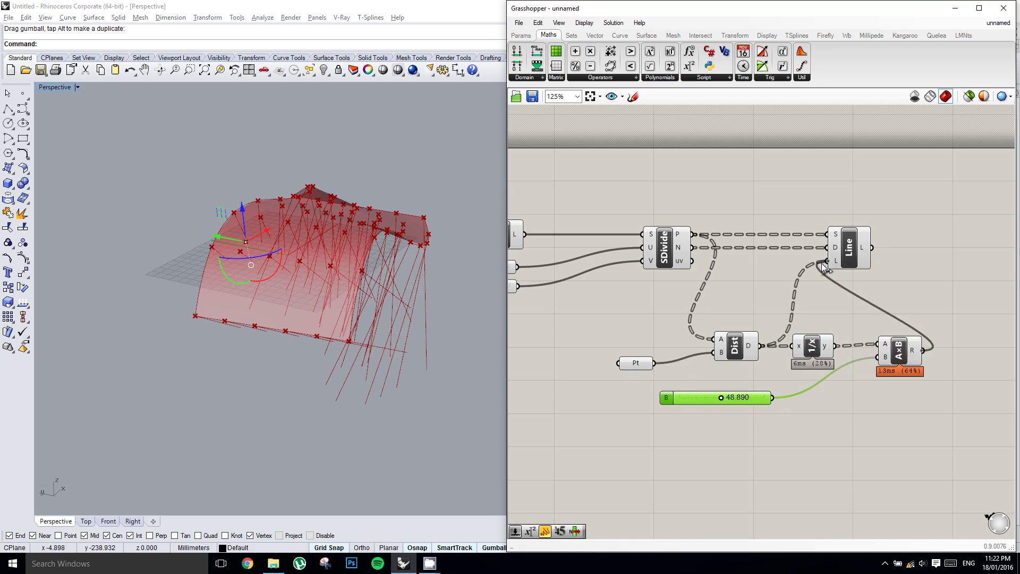
# Step: Set the multiplication slider to 100 and move the Line component farther beyond the Multiplication component
pyautogui.moveTo(349, 262); pyautogui.dragTo(481, 226, button='right')
pyautogui.moveTo(342, 316); pyautogui.dragTo(297, 228, button='right')
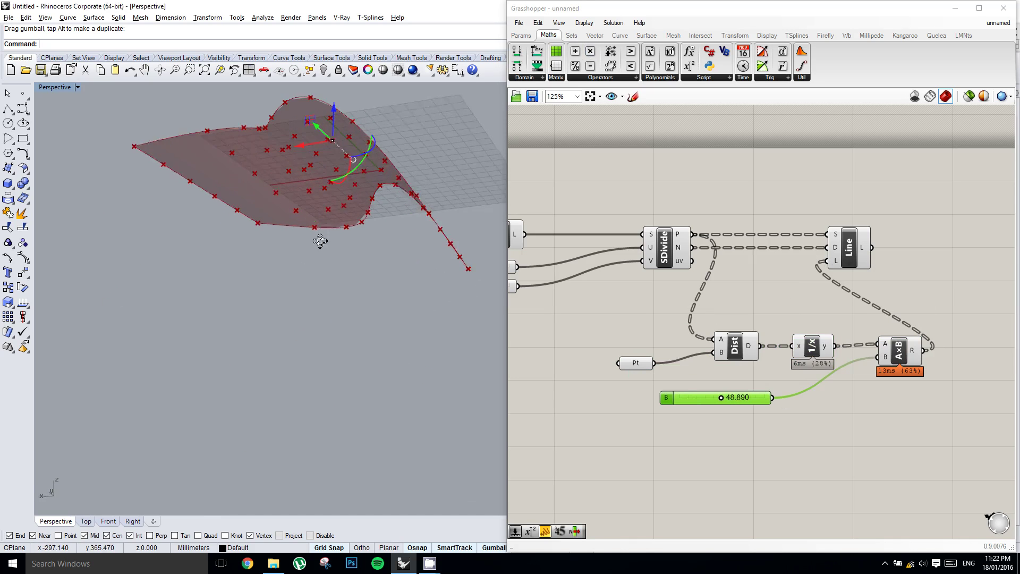
pyautogui.moveTo(722, 397); pyautogui.dragTo(904, 405)
pyautogui.moveTo(258, 244); pyautogui.dragTo(343, 289, button='right')
pyautogui.moveTo(856, 255); pyautogui.dragTo(791, 264, button='right')
pyautogui.moveTo(790, 265); pyautogui.dragTo(949, 265)
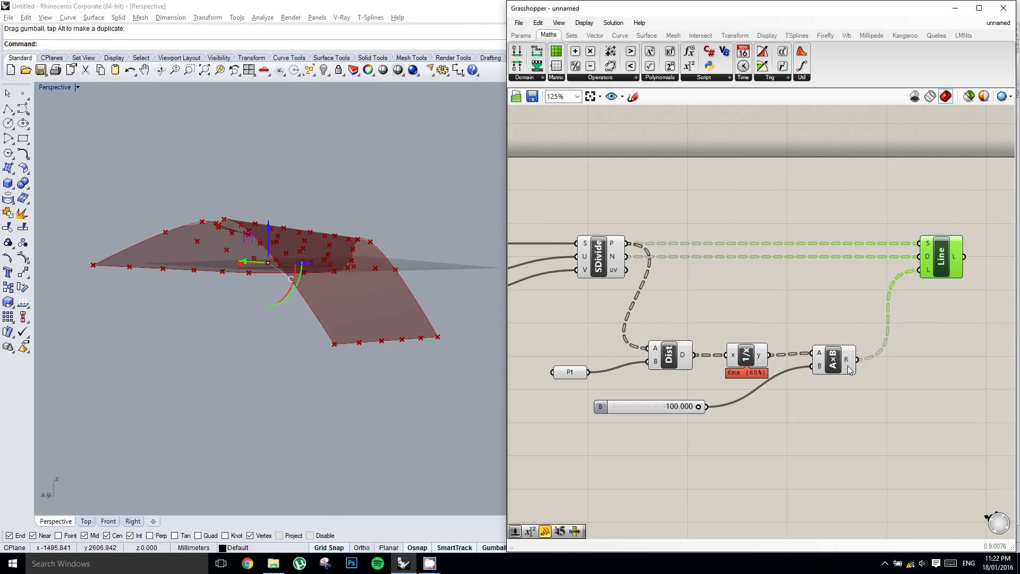
# Step: Add a Panel beyond the Multiplication component and connect the multiplied result to it
pyautogui.click(522, 36)
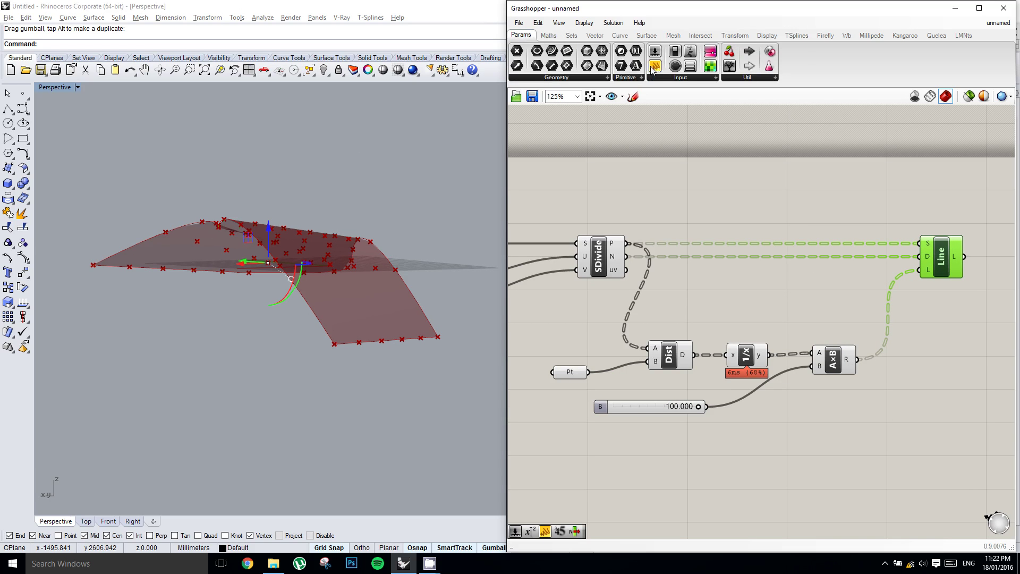
pyautogui.click(940, 349)
pyautogui.moveTo(942, 351); pyautogui.dragTo(907, 350, button='right')
pyautogui.rightClick(813, 360)
pyautogui.click(822, 359)
pyautogui.moveTo(863, 352); pyautogui.dragTo(858, 348)
pyautogui.moveTo(908, 344); pyautogui.dragTo(899, 344, button='right')
pyautogui.moveTo(778, 390); pyautogui.dragTo(797, 376, button='right')
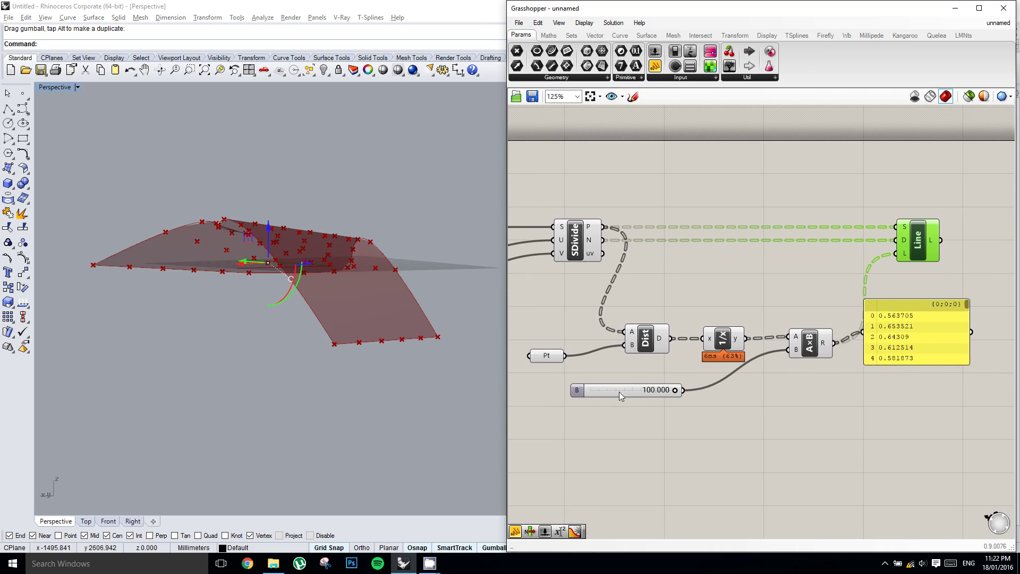
# Step: Feed the panel from the 1/x output instead and move it clear of the Multiplication component
pyautogui.rightClick(746, 370)
pyautogui.click(823, 304)
pyautogui.moveTo(824, 304); pyautogui.dragTo(771, 298, button='right')
pyautogui.moveTo(784, 321); pyautogui.dragTo(859, 322)
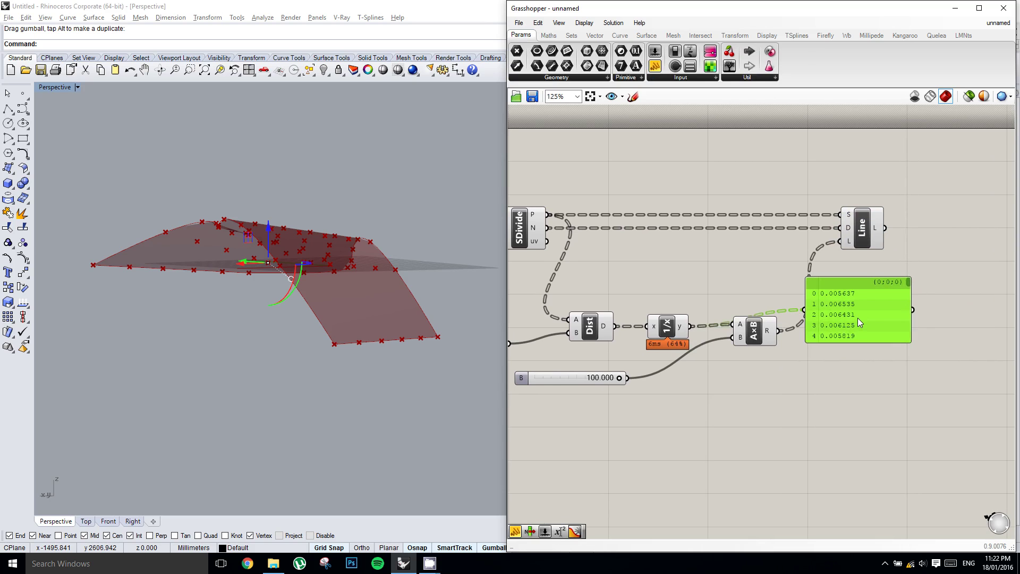
# Step: Delete the panel and the Multiplication component from the definition
pyautogui.press('Delete')
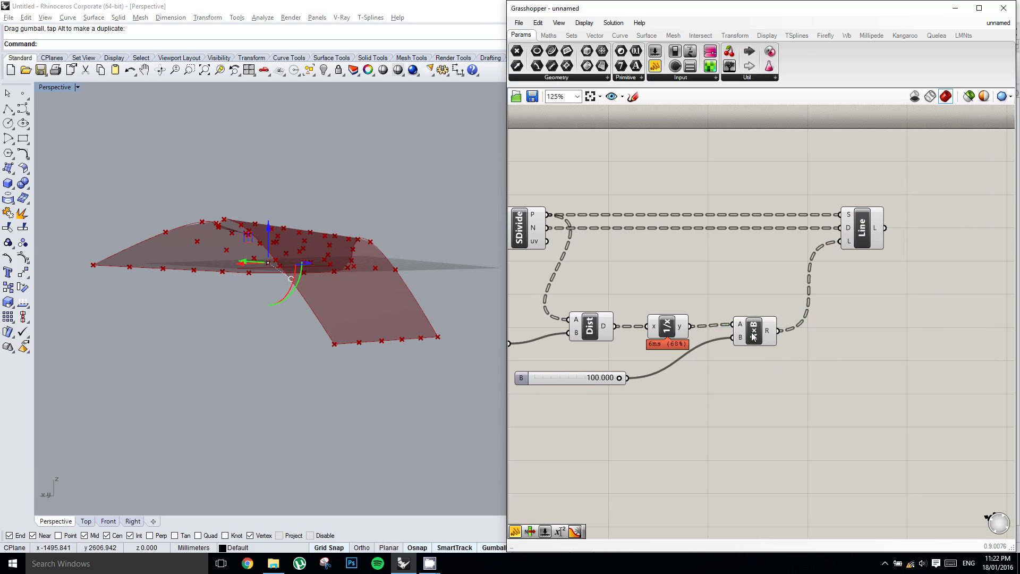
pyautogui.click(753, 335)
pyautogui.moveTo(751, 332); pyautogui.dragTo(753, 332)
pyautogui.press('Delete')
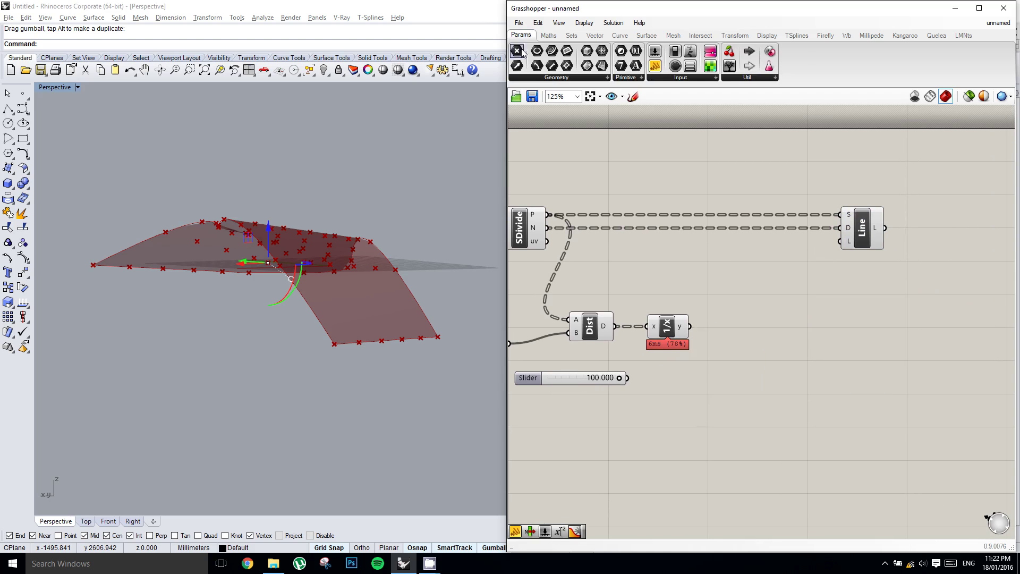
# Step: Add a Remap Numbers component beyond the 1/x component and connect the 1/x output to its value input
pyautogui.click(548, 36)
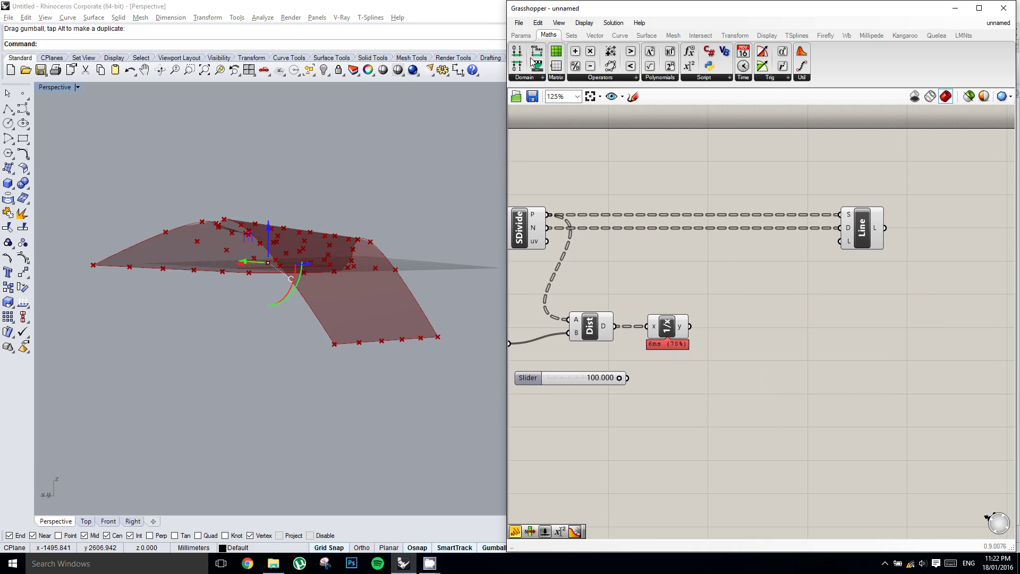
pyautogui.click(526, 78)
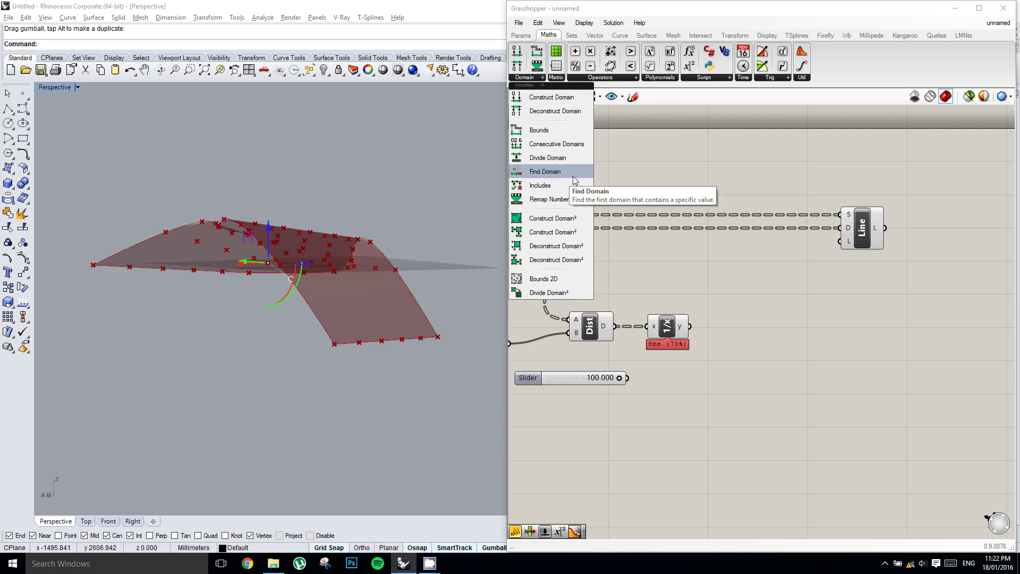
pyautogui.moveTo(550, 218); pyautogui.dragTo(805, 334)
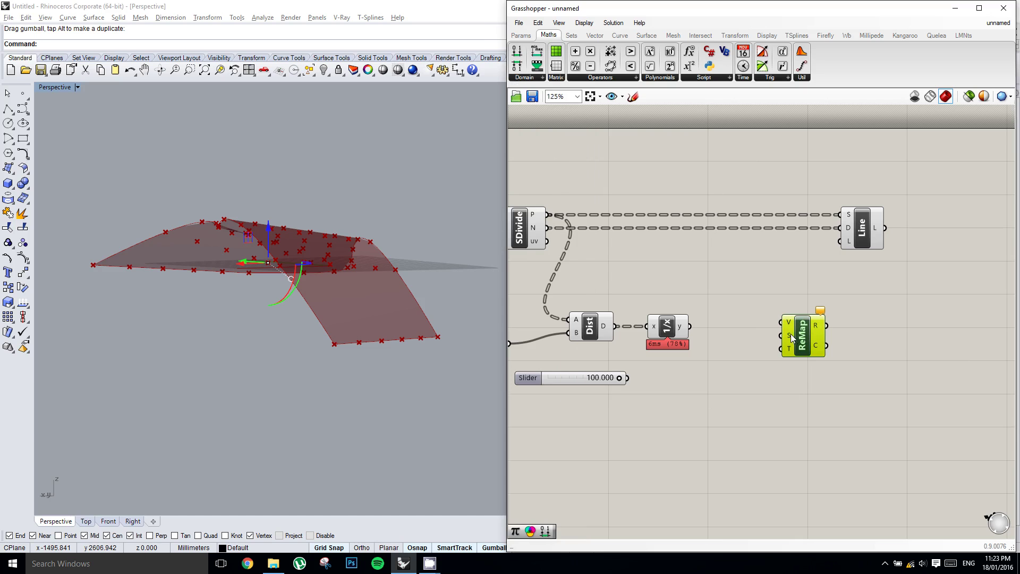
pyautogui.moveTo(792, 336)
pyautogui.moveTo(738, 344); pyautogui.dragTo(744, 343, button='right')
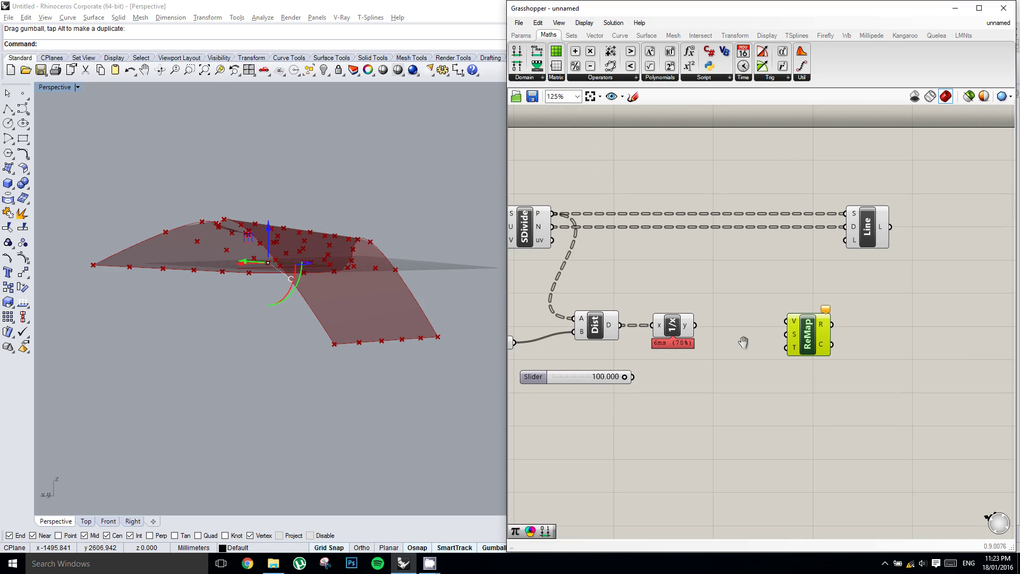
pyautogui.moveTo(693, 325); pyautogui.dragTo(839, 337)
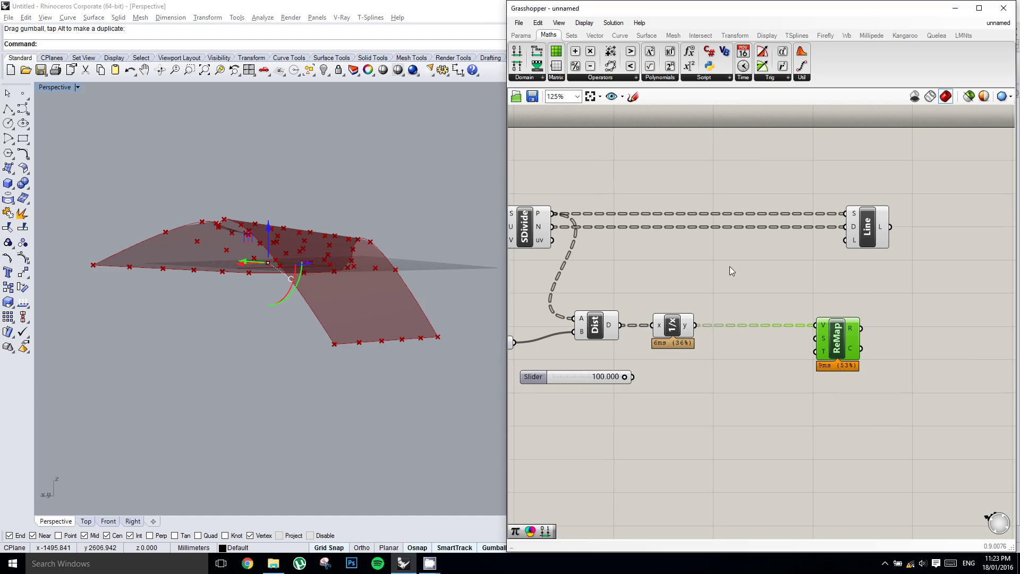
# Step: Add a Bounds component between the 1/x and ReMap components and connect the 1/x output to its number input
pyautogui.click(523, 84)
pyautogui.click(535, 129)
pyautogui.click(745, 304)
pyautogui.scroll(1, 739, 310)
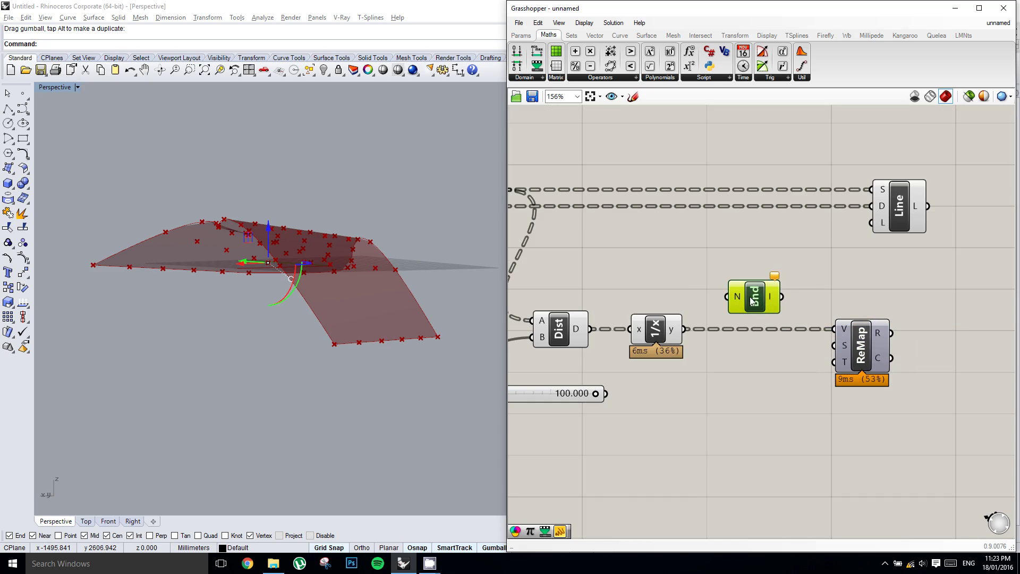
pyautogui.moveTo(692, 329); pyautogui.dragTo(728, 297)
pyautogui.scroll(2, 752, 303)
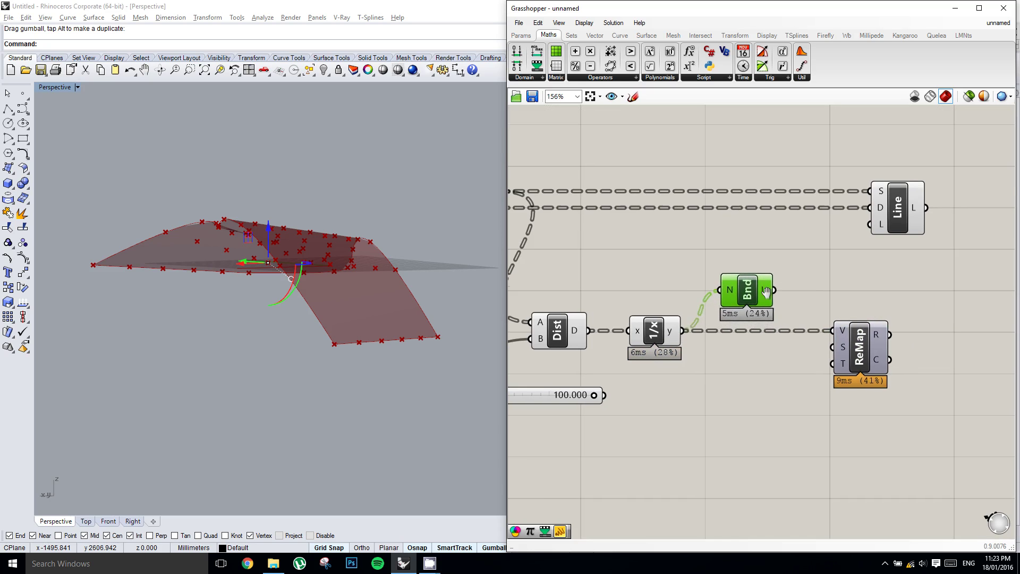
# Step: Add a Panel fed by the Bounds output, widen it and examine the domain listed for each branch
pyautogui.moveTo(716, 288)
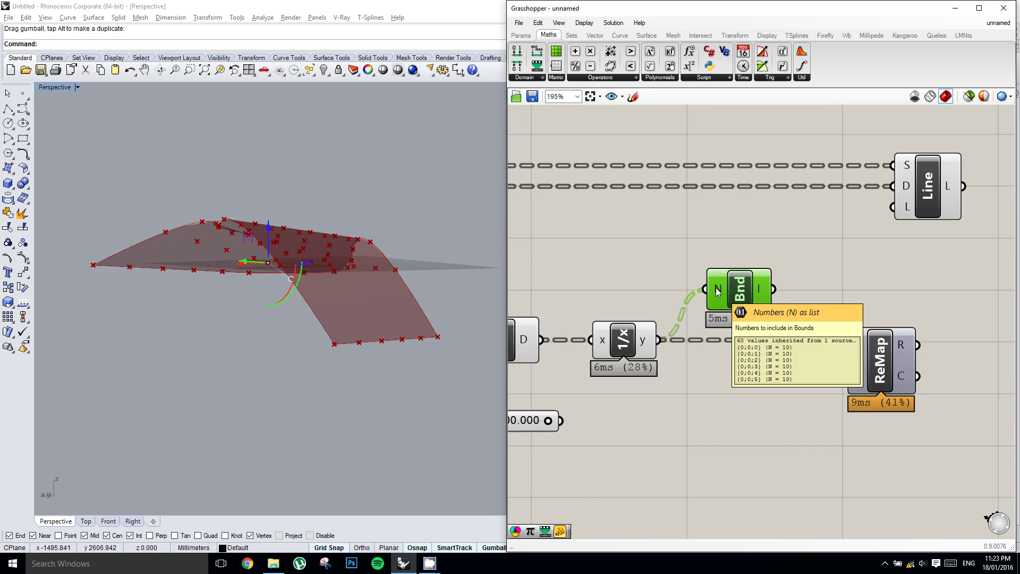
pyautogui.moveTo(723, 208); pyautogui.dragTo(699, 215, button='right')
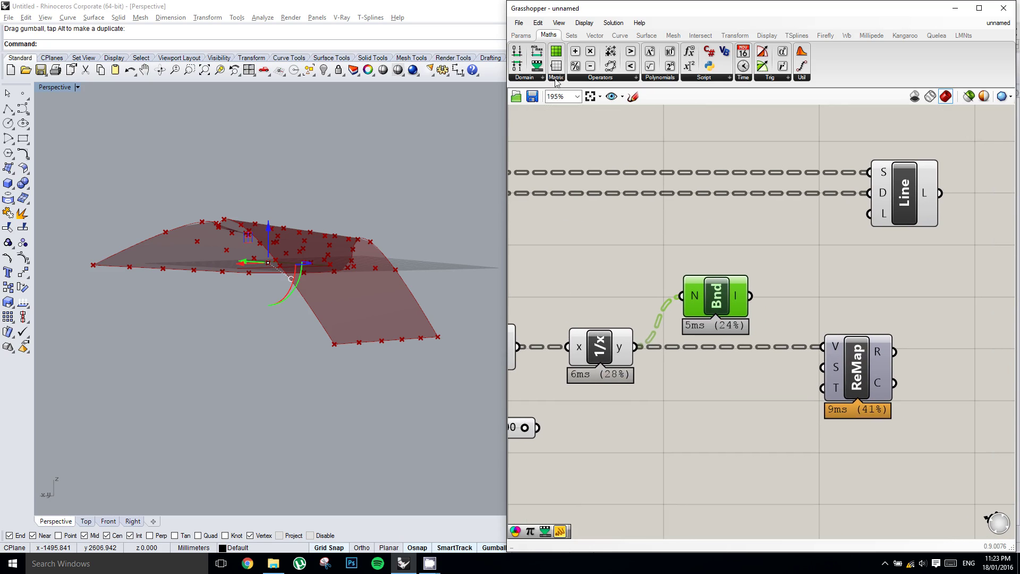
pyautogui.click(521, 35)
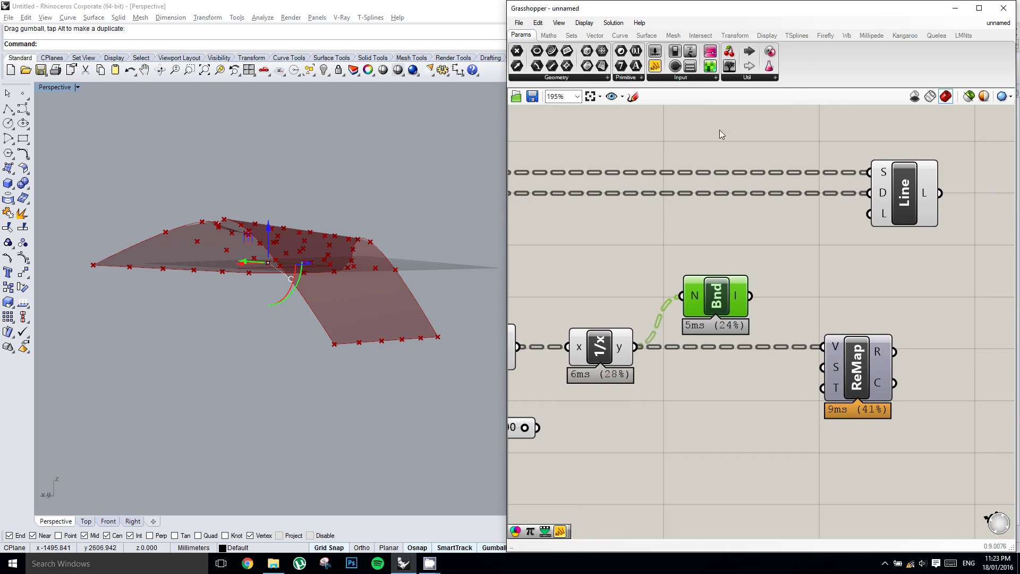
pyautogui.moveTo(654, 69); pyautogui.dragTo(845, 261)
pyautogui.moveTo(751, 296); pyautogui.dragTo(814, 275)
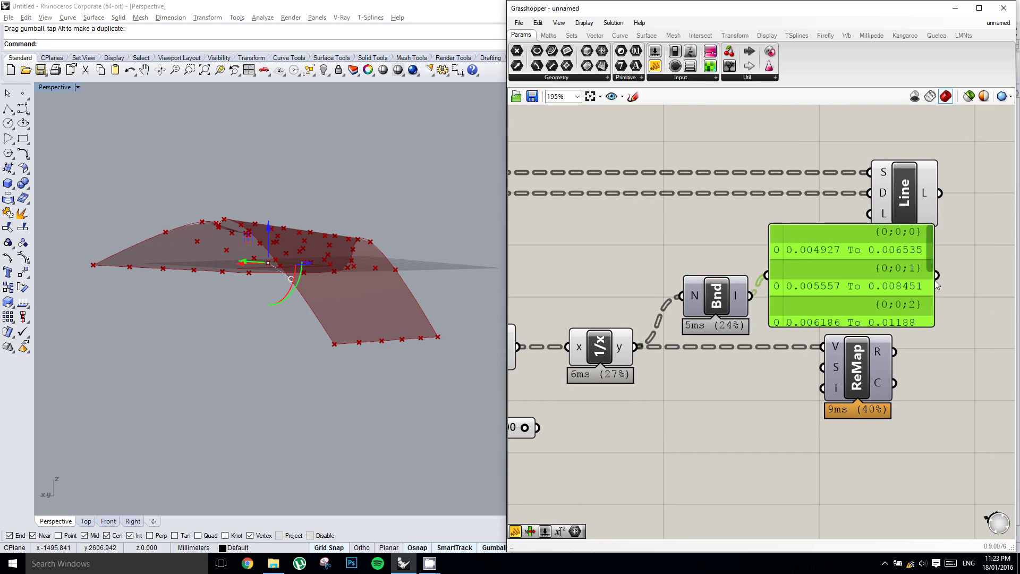
pyautogui.moveTo(936, 274); pyautogui.dragTo(983, 282)
pyautogui.moveTo(935, 287); pyautogui.dragTo(872, 267, button='right')
pyautogui.scroll(-3, 921, 256)
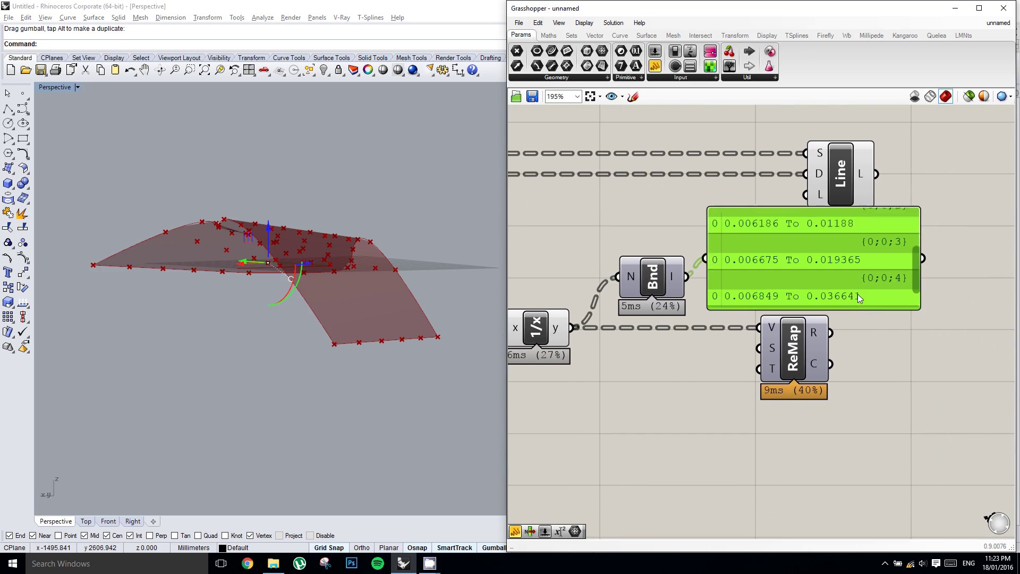
# Step: Flatten the number input of the Bounds component
pyautogui.rightClick(629, 281)
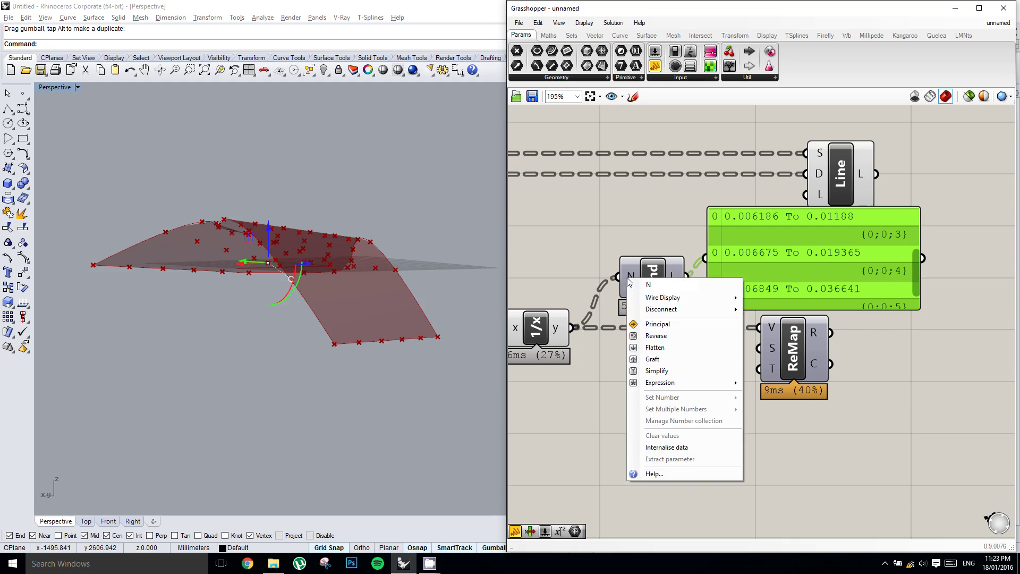
pyautogui.click(643, 348)
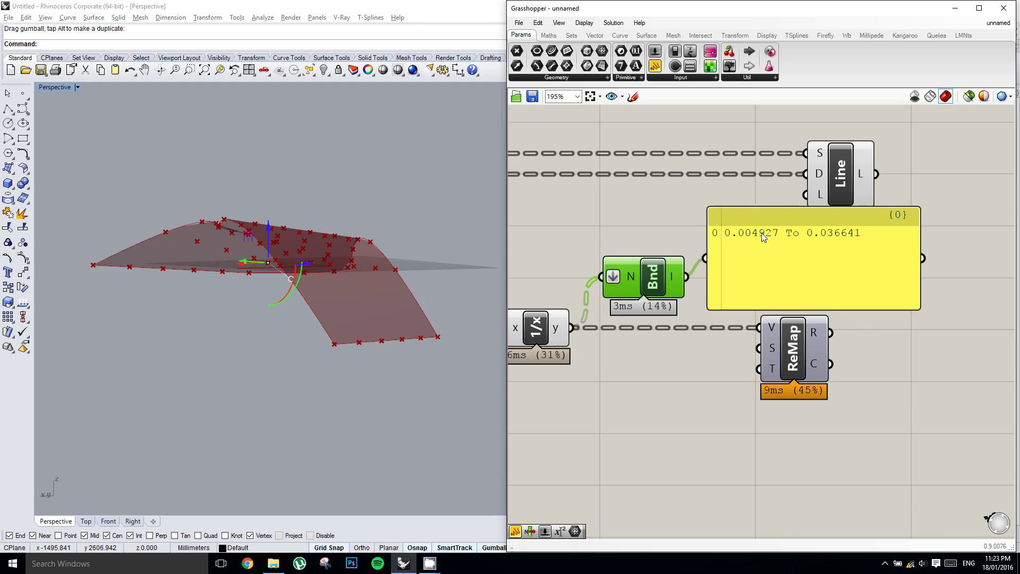
pyautogui.moveTo(598, 321); pyautogui.dragTo(615, 318, button='right')
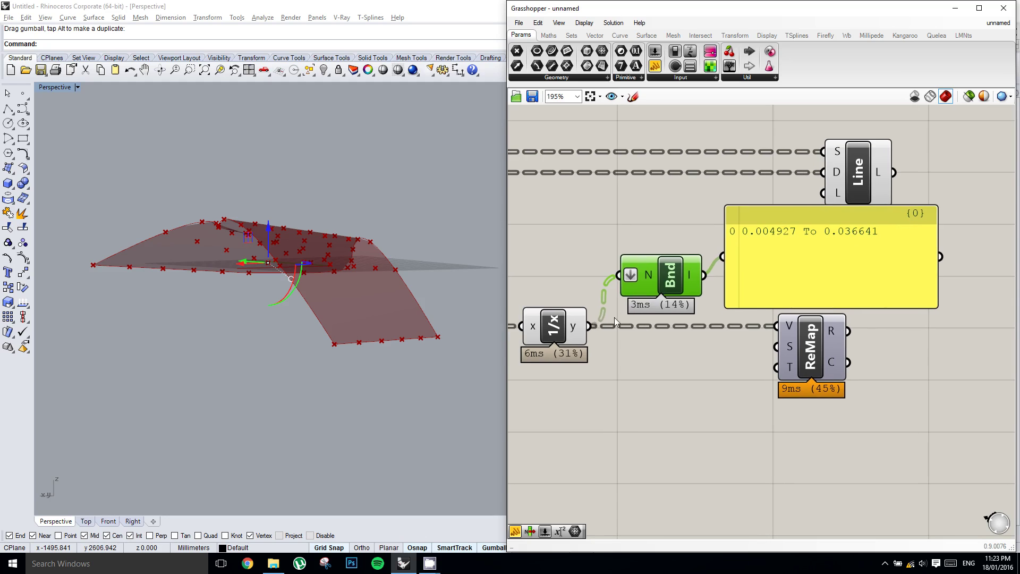
# Step: Delete the panel and connect the Bounds output to ReMap's source domain input
pyautogui.click(567, 335)
pyautogui.click(840, 246)
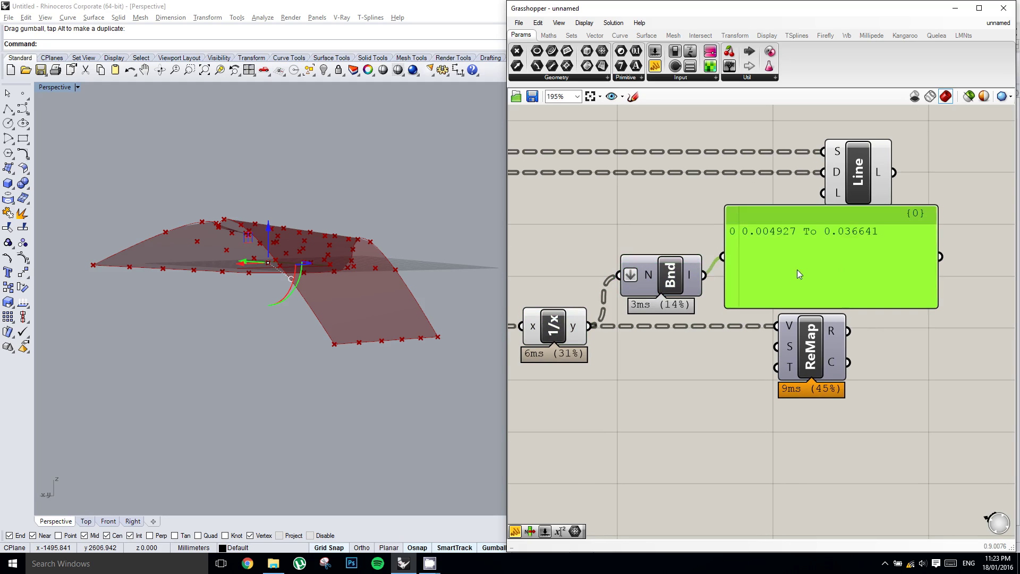
pyautogui.press('Delete')
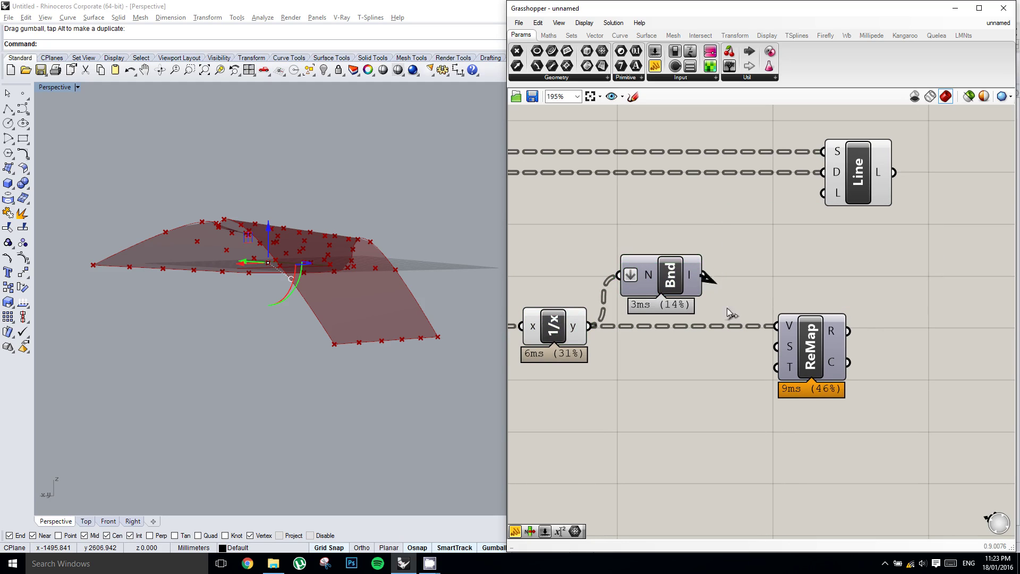
pyautogui.moveTo(789, 355); pyautogui.dragTo(788, 352)
# Step: Add a Construct Domain component below the 1/x component
pyautogui.moveTo(696, 364); pyautogui.dragTo(760, 336, button='right')
pyautogui.moveTo(665, 355); pyautogui.dragTo(721, 342, button='right')
pyautogui.scroll(-1, 721, 342)
pyautogui.moveTo(615, 365); pyautogui.dragTo(667, 385)
pyautogui.doubleClick(741, 368)
pyautogui.write('domain')
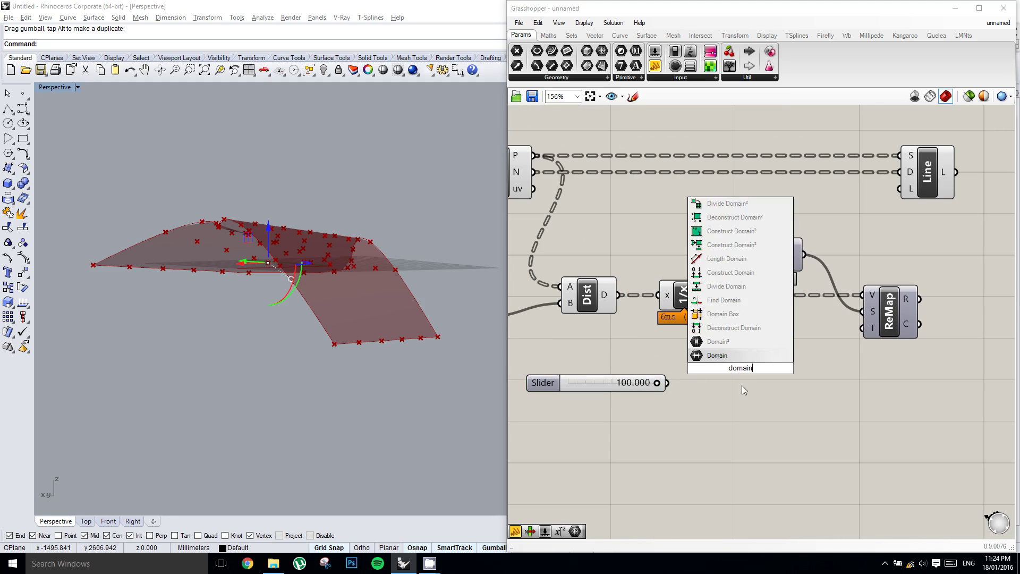
pyautogui.click(722, 273)
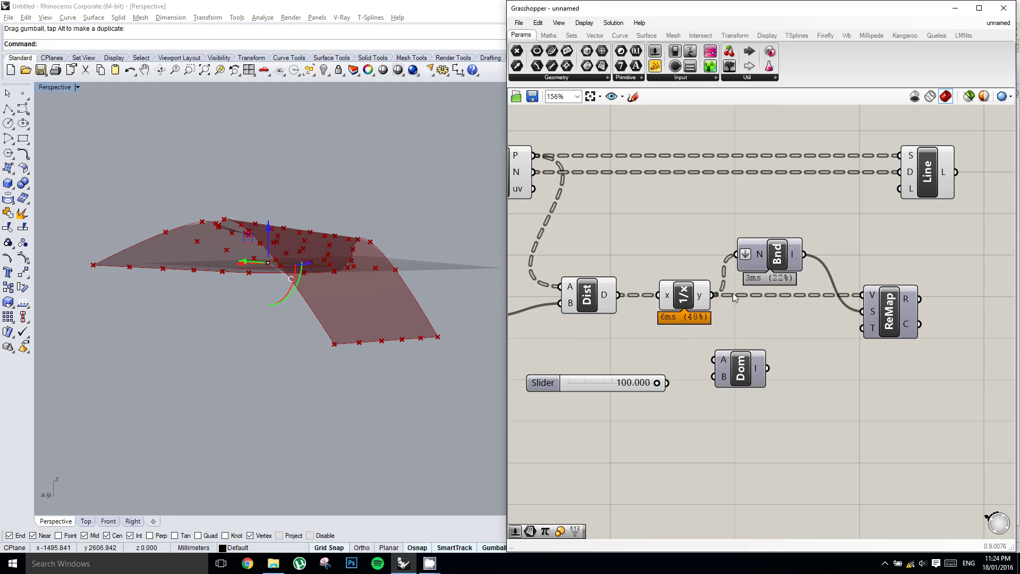
# Step: Duplicate the 100 slider, connect both sliders as domain start and end, and connect the domain to ReMap's target input
pyautogui.moveTo(741, 377); pyautogui.dragTo(751, 372)
pyautogui.moveTo(641, 383); pyautogui.dragTo(614, 382)
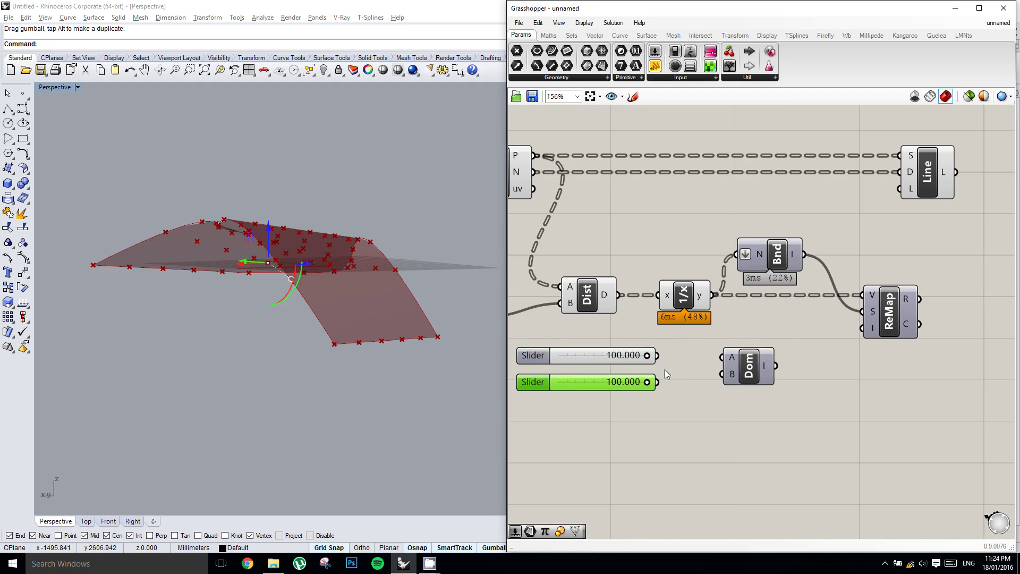
pyautogui.moveTo(659, 356); pyautogui.dragTo(723, 358)
pyautogui.moveTo(659, 383); pyautogui.dragTo(866, 328)
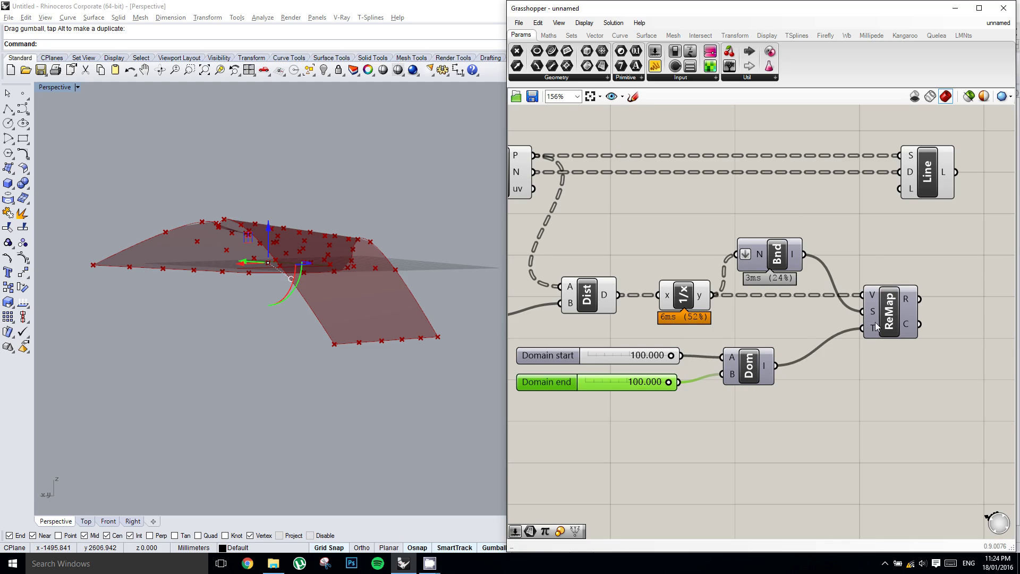
# Step: Connect the remapped values to the line's length input and set the domain start slider to 12.960
pyautogui.moveTo(923, 299); pyautogui.dragTo(902, 193)
pyautogui.moveTo(758, 308); pyautogui.dragTo(824, 307, button='right')
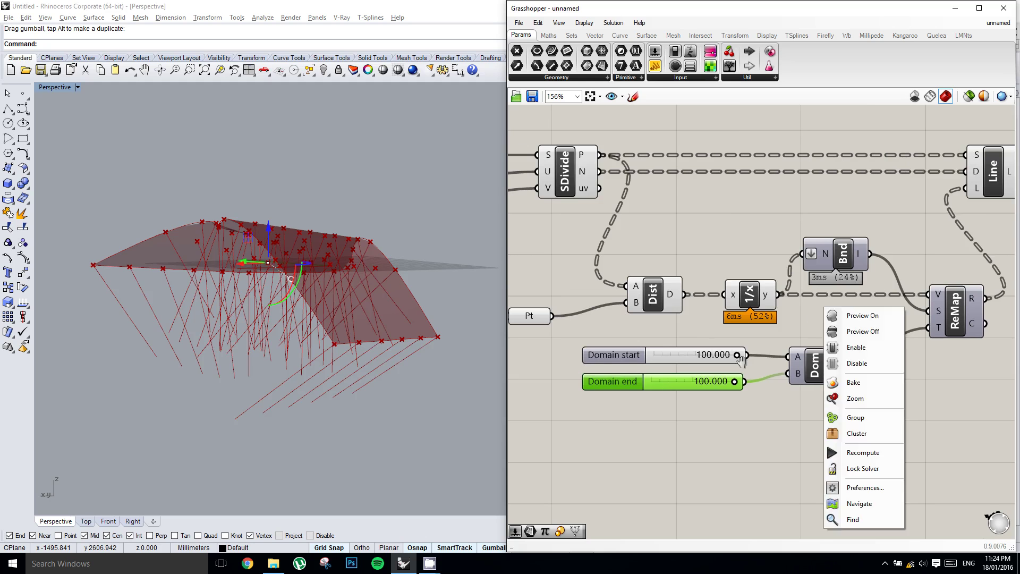
pyautogui.click(753, 347)
pyautogui.moveTo(736, 355); pyautogui.dragTo(663, 357)
# Step: Move the attractor point in the perspective view to the middle of the surface and inspect the line lengths
pyautogui.moveTo(231, 305); pyautogui.dragTo(359, 312, button='right')
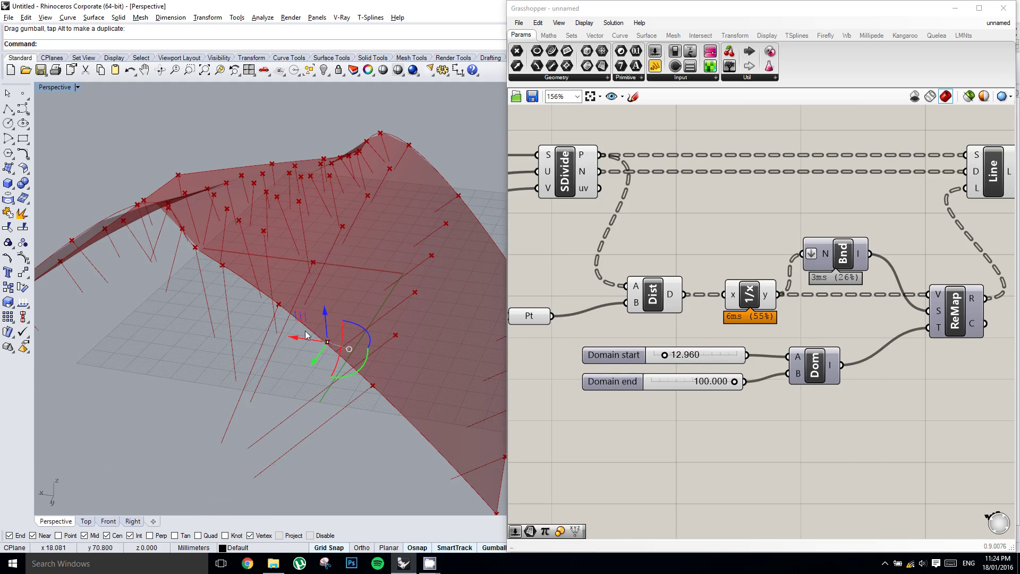
pyautogui.moveTo(305, 324); pyautogui.dragTo(314, 410, button='right')
pyautogui.moveTo(301, 409); pyautogui.dragTo(245, 246)
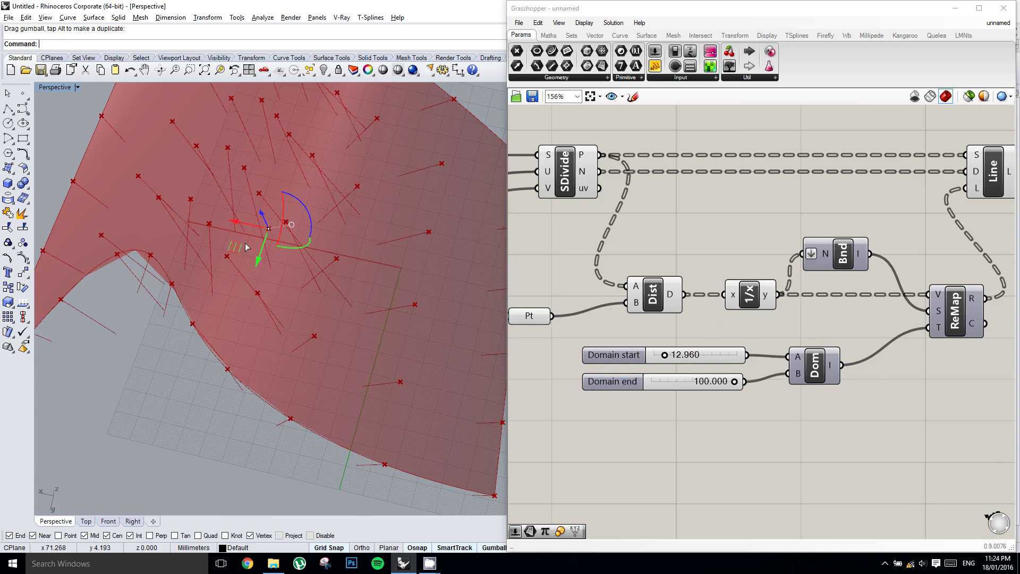
pyautogui.moveTo(271, 321); pyautogui.dragTo(311, 276, button='right')
# Step: Add a Pipe component beyond the Line component, connect the lines to its curve input and inspect the pipes
pyautogui.moveTo(808, 319); pyautogui.dragTo(755, 322, button='right')
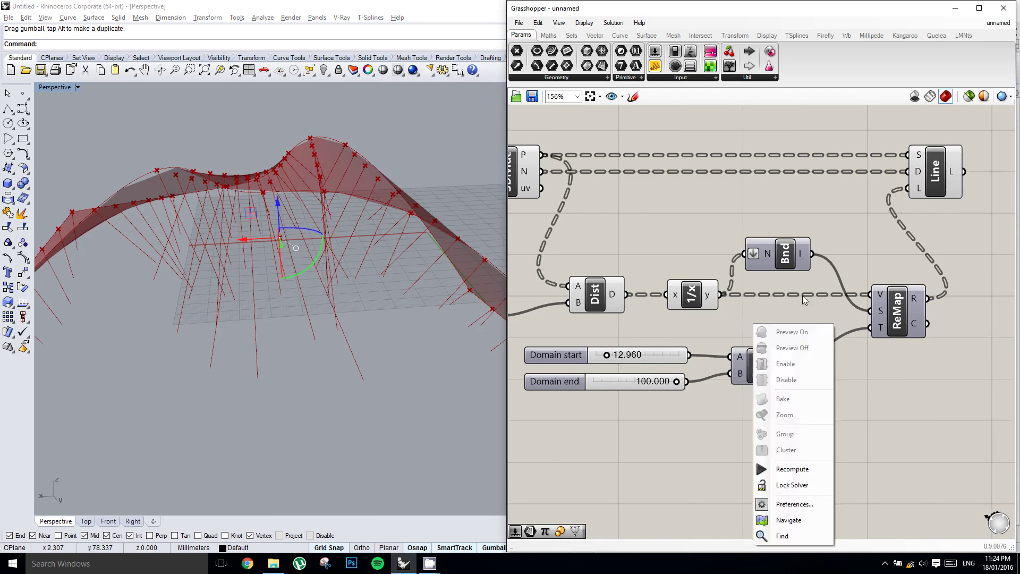
pyautogui.moveTo(890, 216); pyautogui.dragTo(745, 324, button='right')
pyautogui.doubleClick(937, 295)
pyautogui.write('pipe')
pyautogui.press('Return')
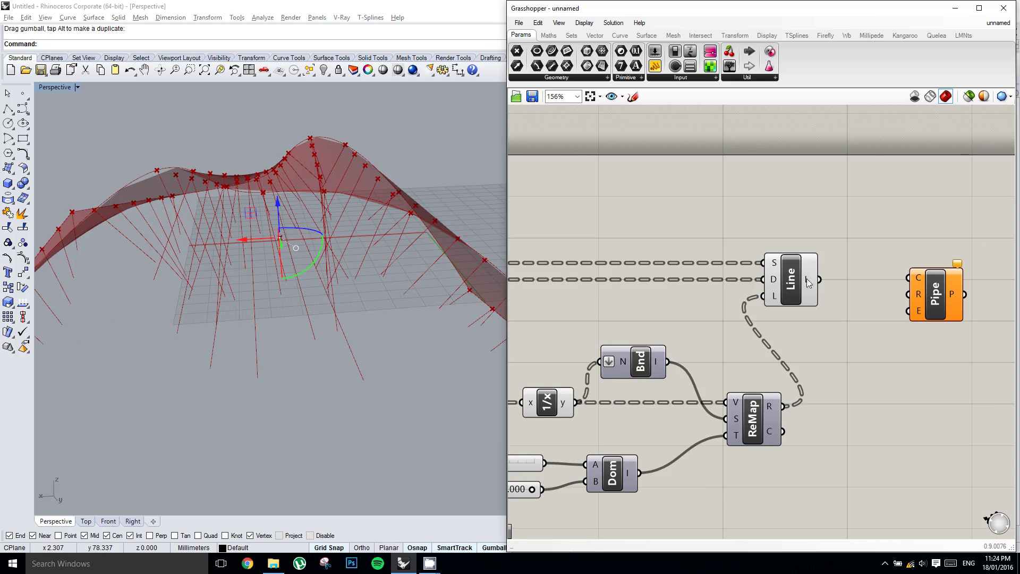
pyautogui.moveTo(913, 281); pyautogui.dragTo(939, 302)
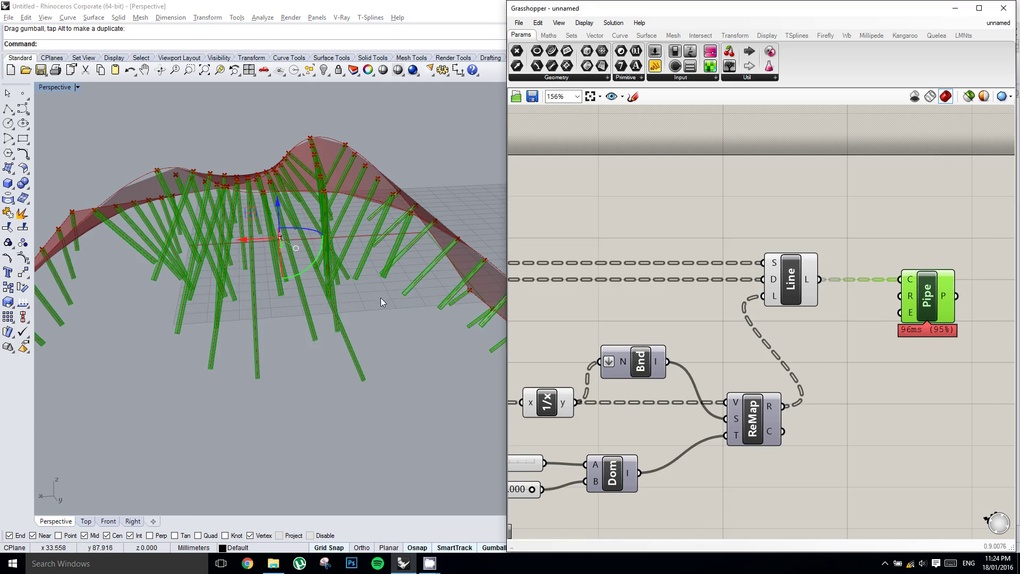
pyautogui.keyDown('shift'); pyautogui.moveTo(385, 285); pyautogui.dragTo(387, 272, button='right'); pyautogui.keyUp('shift')
pyautogui.moveTo(320, 286); pyautogui.dragTo(339, 287, button='right')
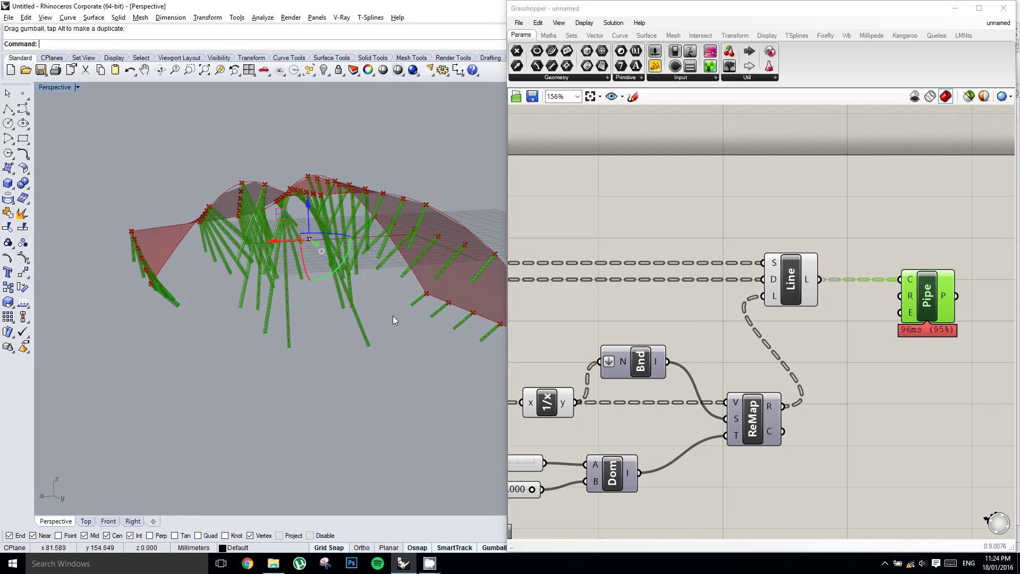
pyautogui.click(714, 206)
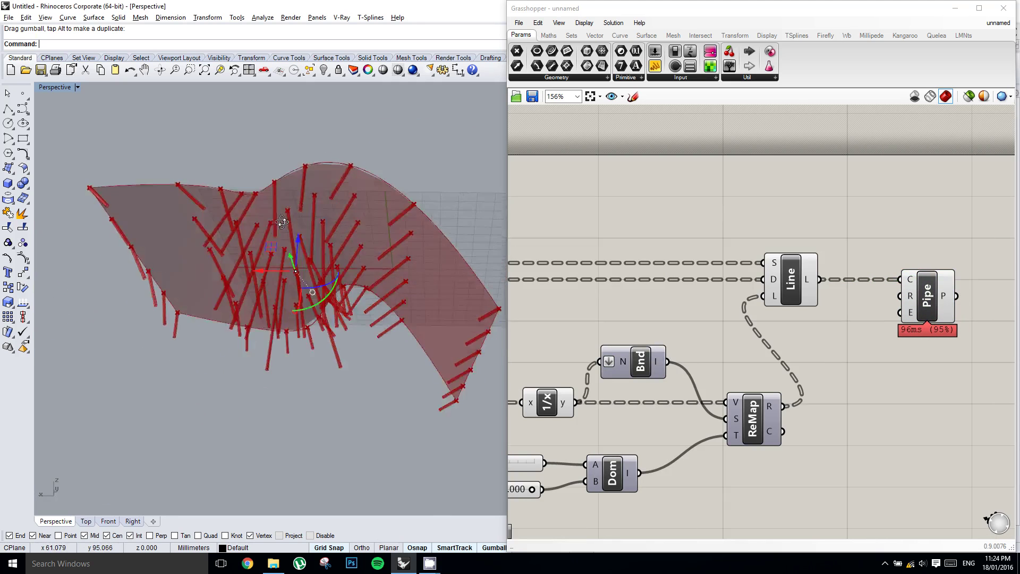